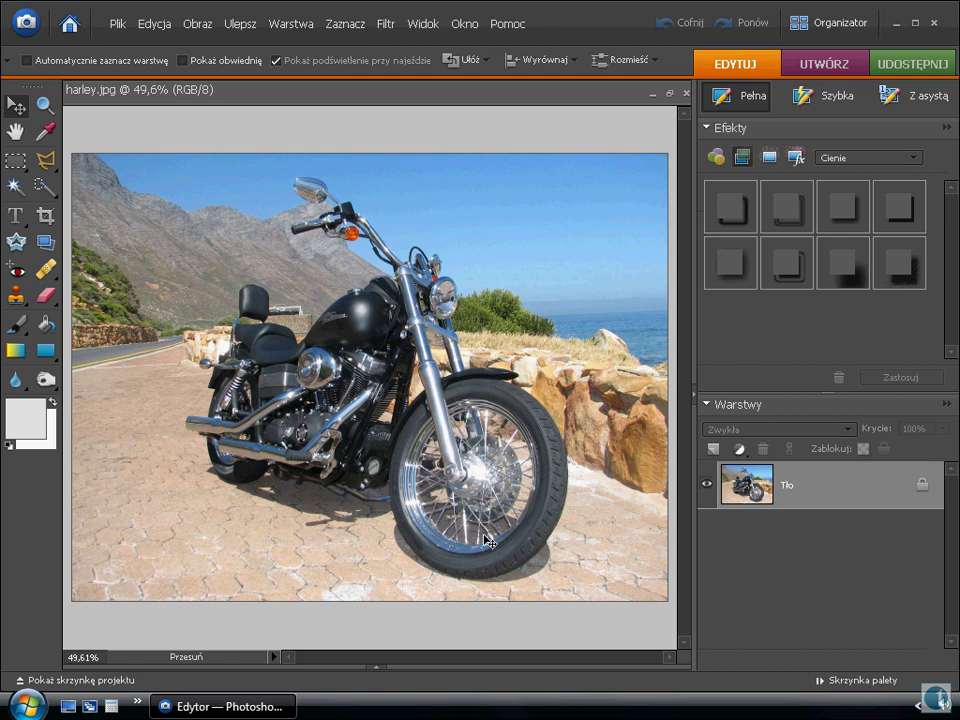
Step: Select the Horizontal Type tool and set its font family to Impact
{"action": "left_click", "coordinate": [16, 215]}
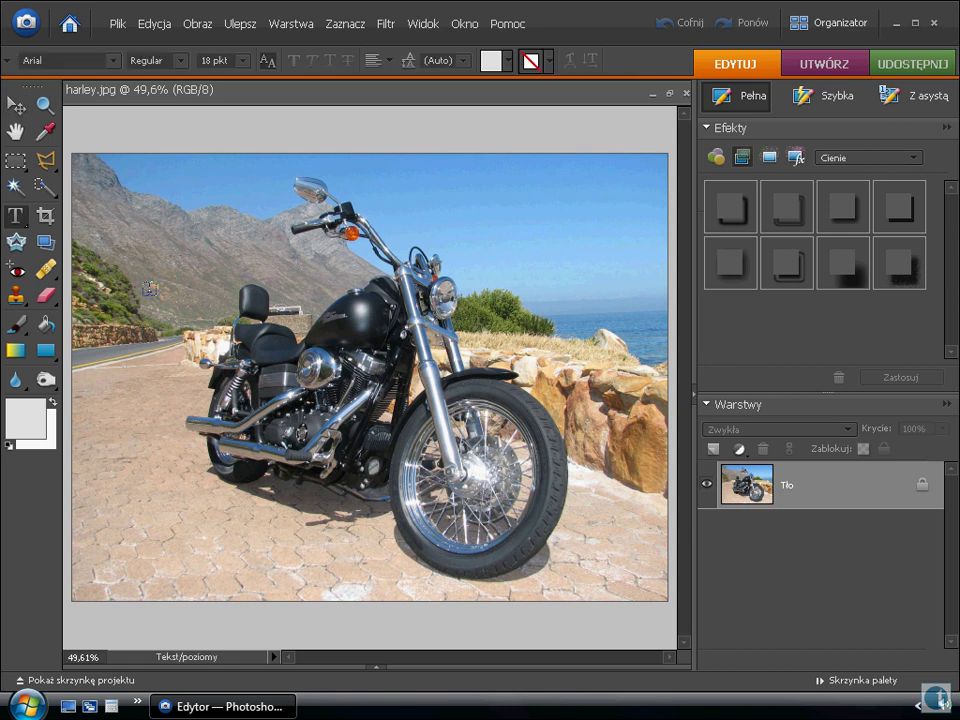
{"action": "left_click", "coordinate": [112, 61]}
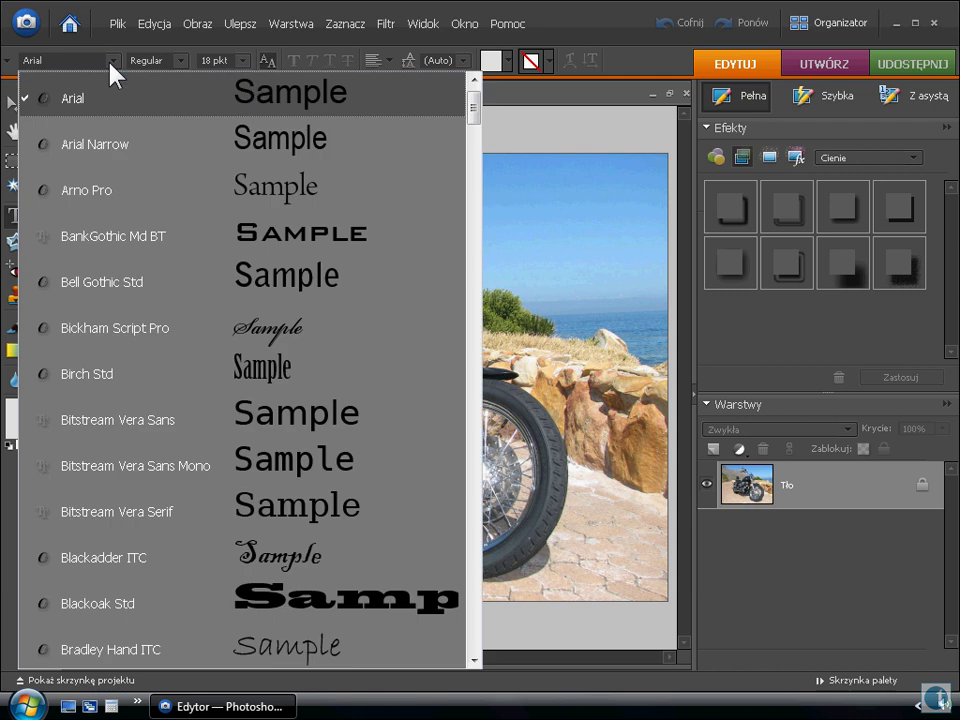
{"action": "left_click_drag", "start_coordinate": [475, 110], "coordinate": [473, 135]}
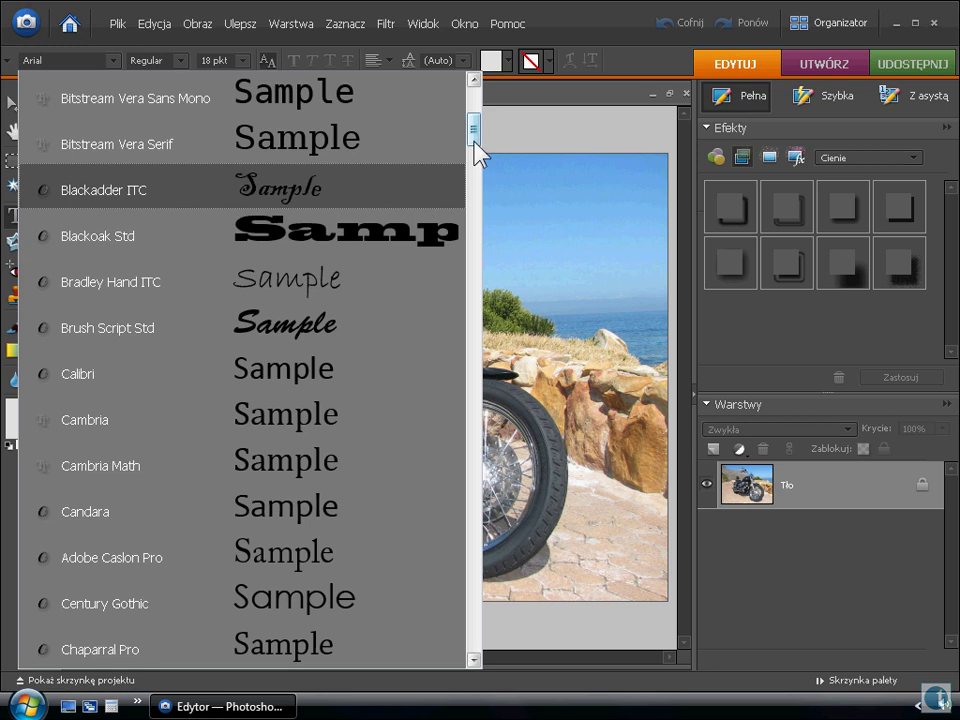
{"action": "left_click_drag", "start_coordinate": [471, 139], "coordinate": [471, 244]}
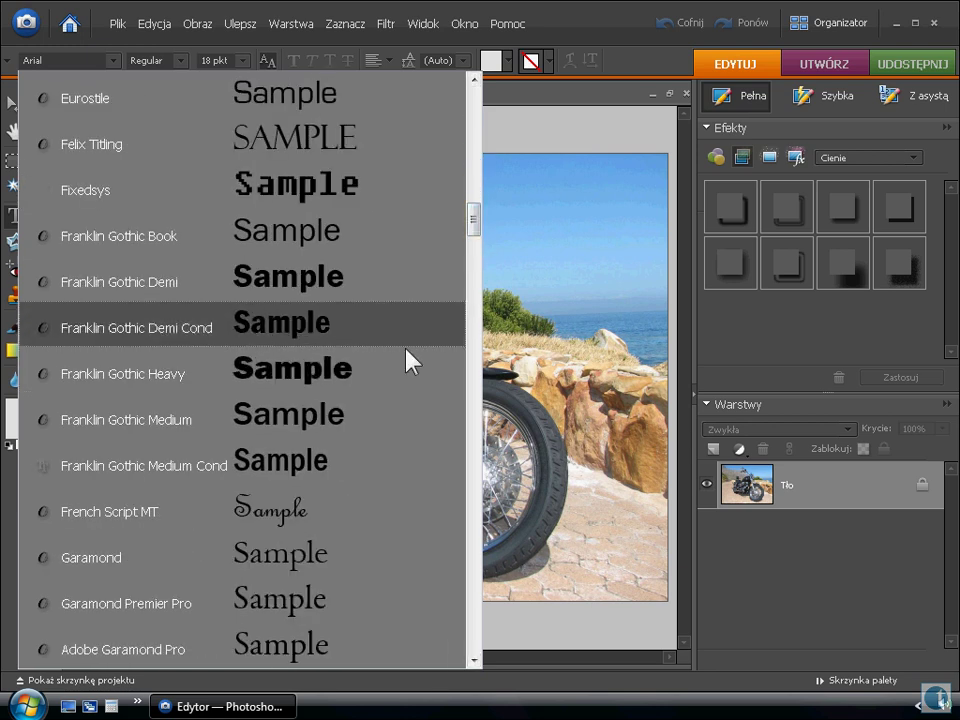
{"action": "left_click_drag", "start_coordinate": [471, 222], "coordinate": [476, 262]}
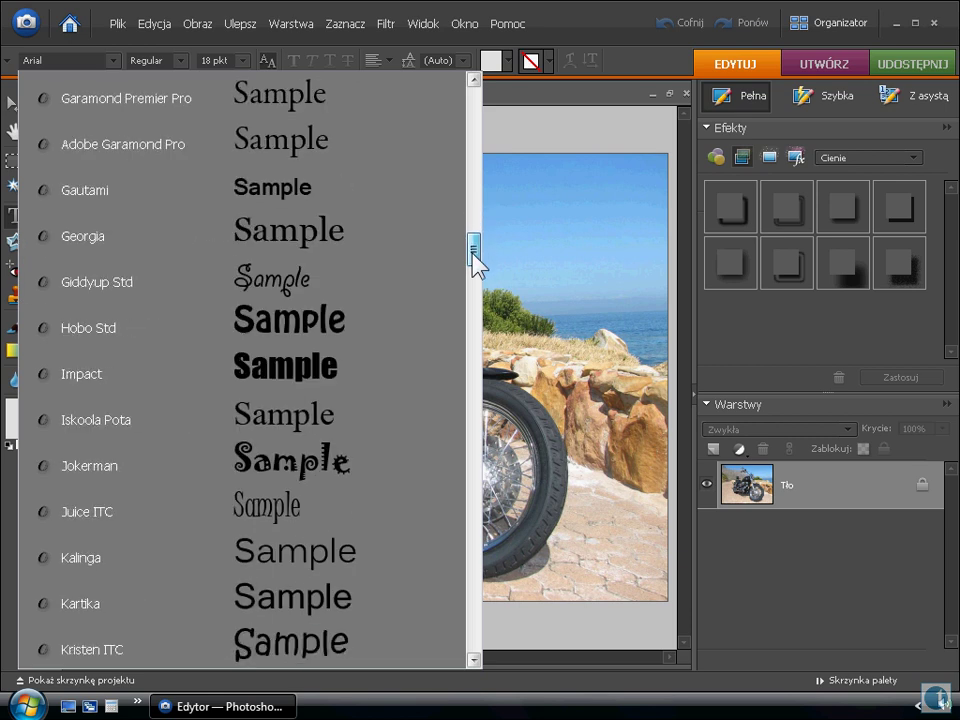
{"action": "left_click", "coordinate": [291, 365]}
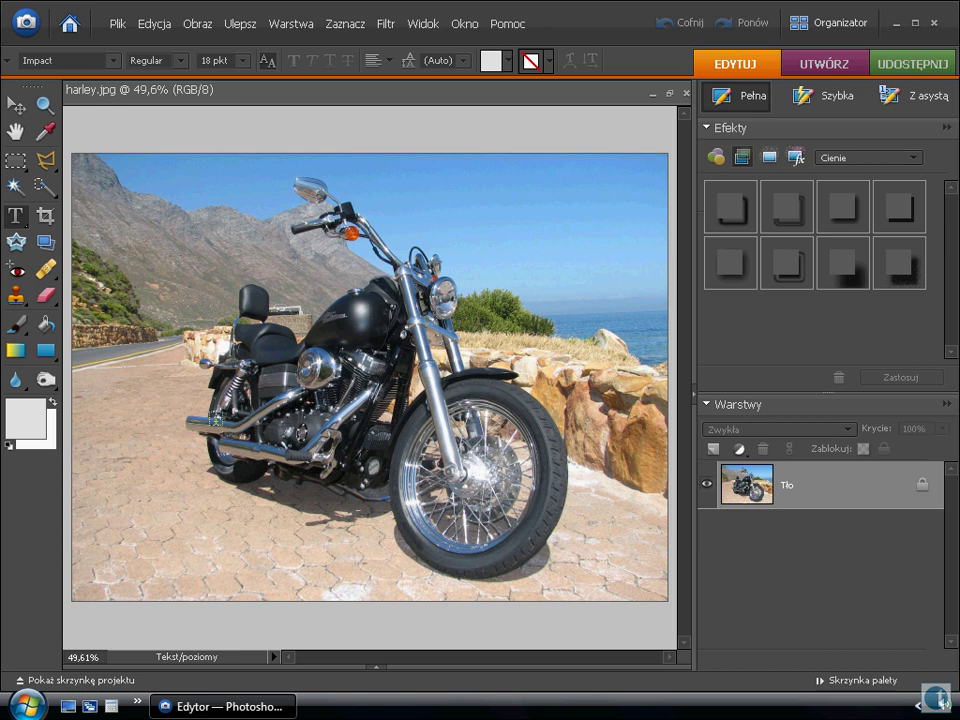
Step: Type MOTOR left of the motorcycle, resize it to 160 pt, and commit the text
{"action": "left_click", "coordinate": [114, 398]}
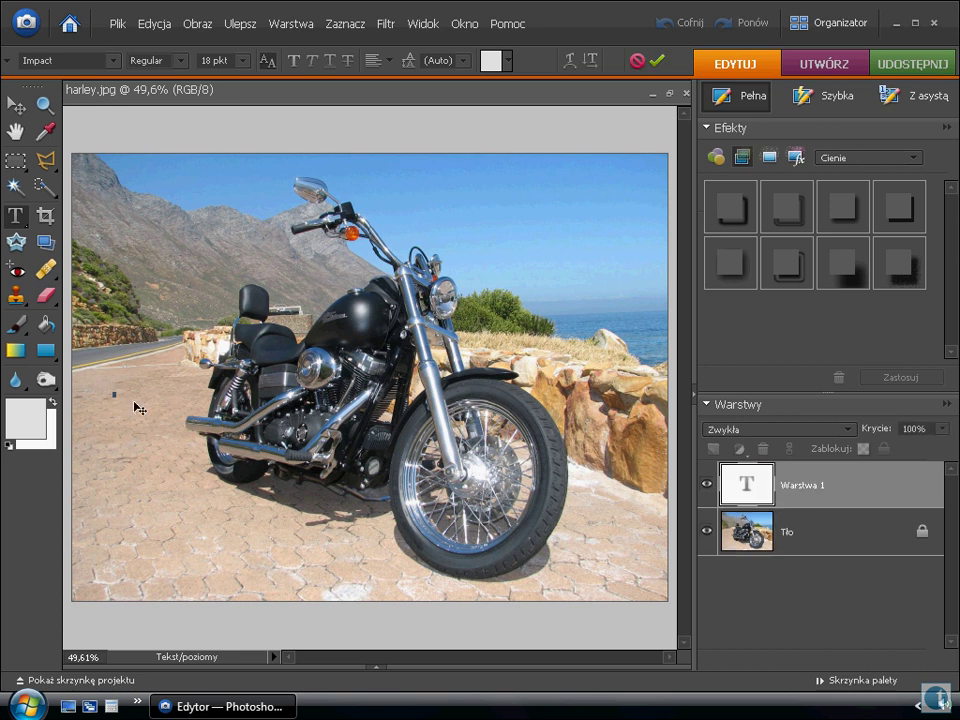
{"action": "type", "text": "MOTO"}
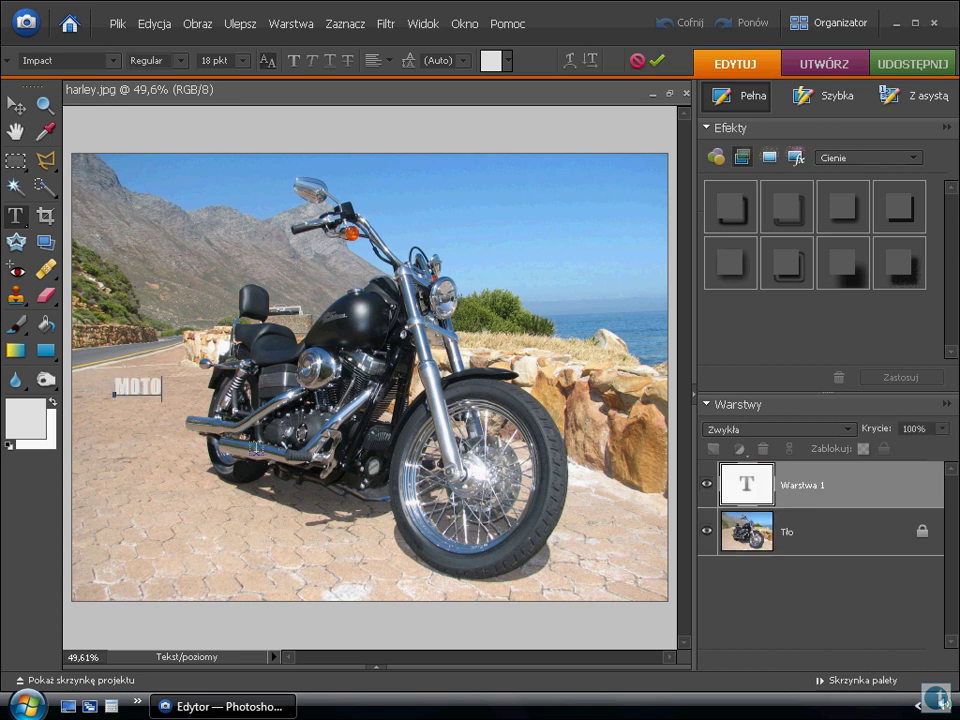
{"action": "type", "text": "R"}
{"action": "key", "text": "ctrl+a"}
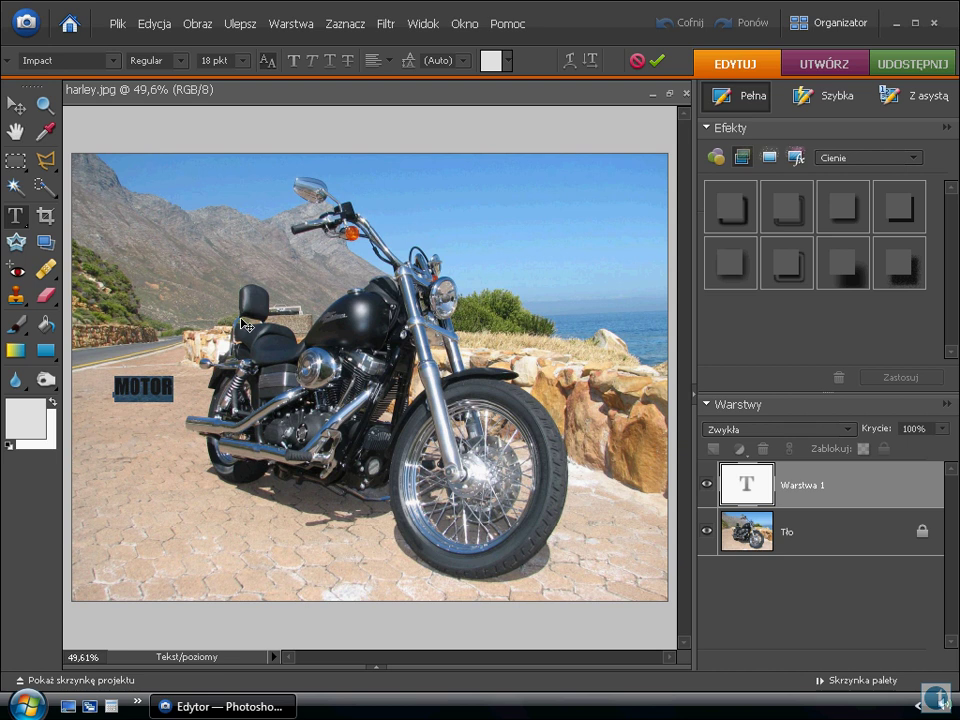
{"action": "left_click", "coordinate": [247, 62]}
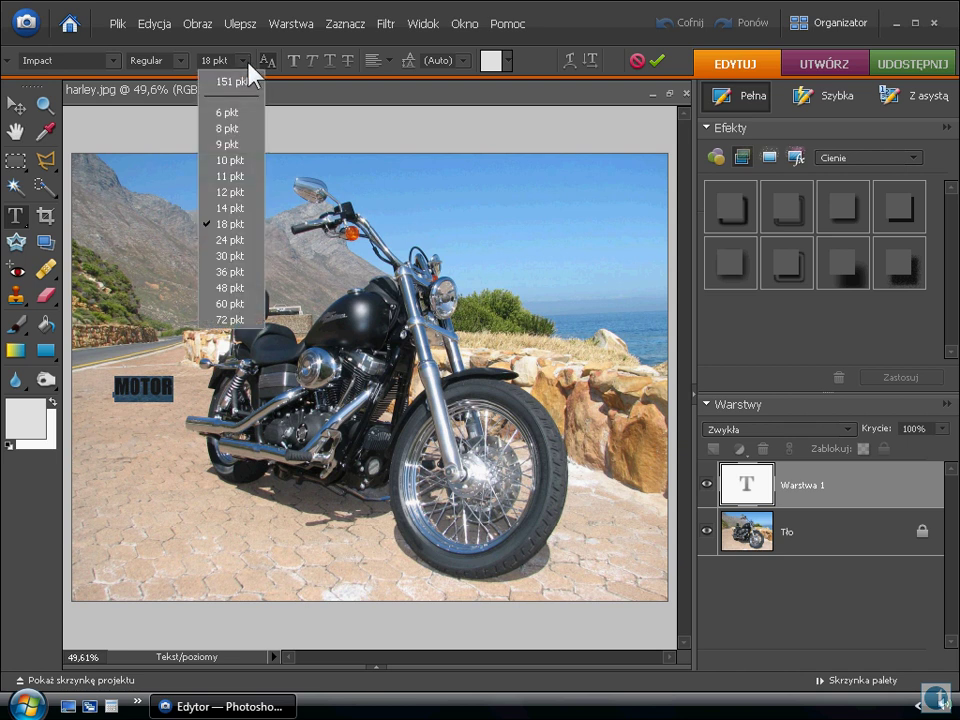
{"action": "left_click", "coordinate": [240, 320]}
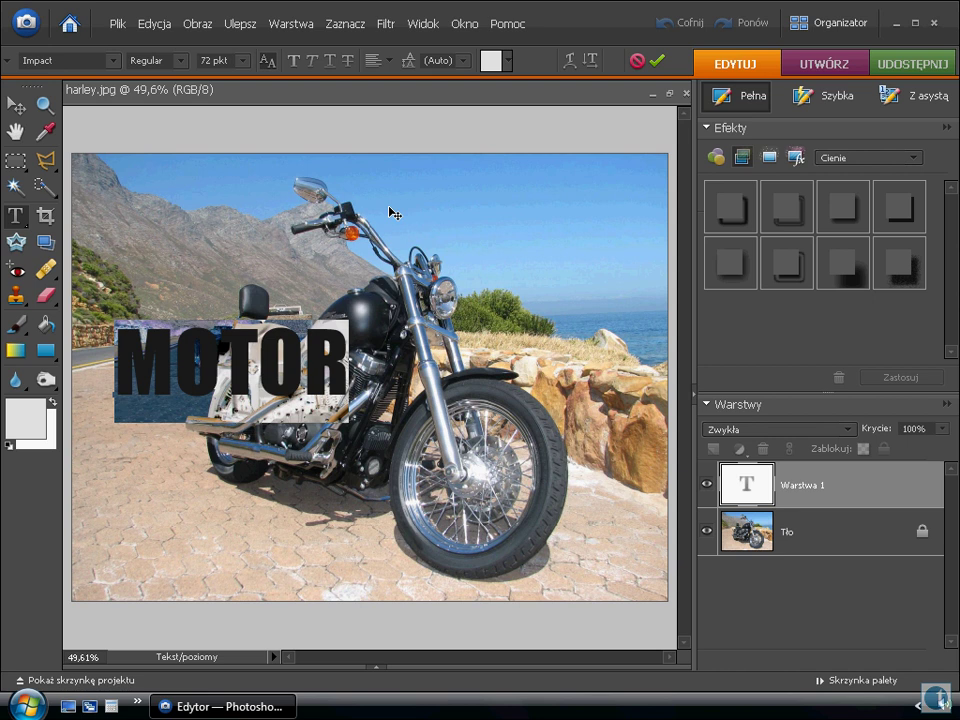
{"action": "left_click", "coordinate": [205, 60]}
{"action": "type", "text": "1"}
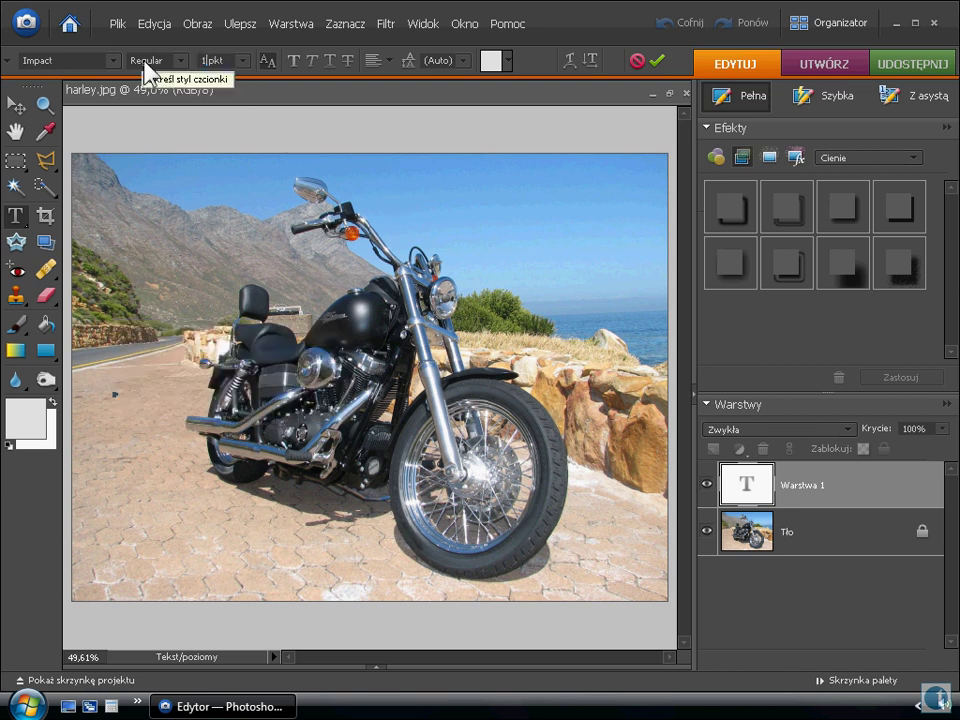
{"action": "type", "text": "60"}
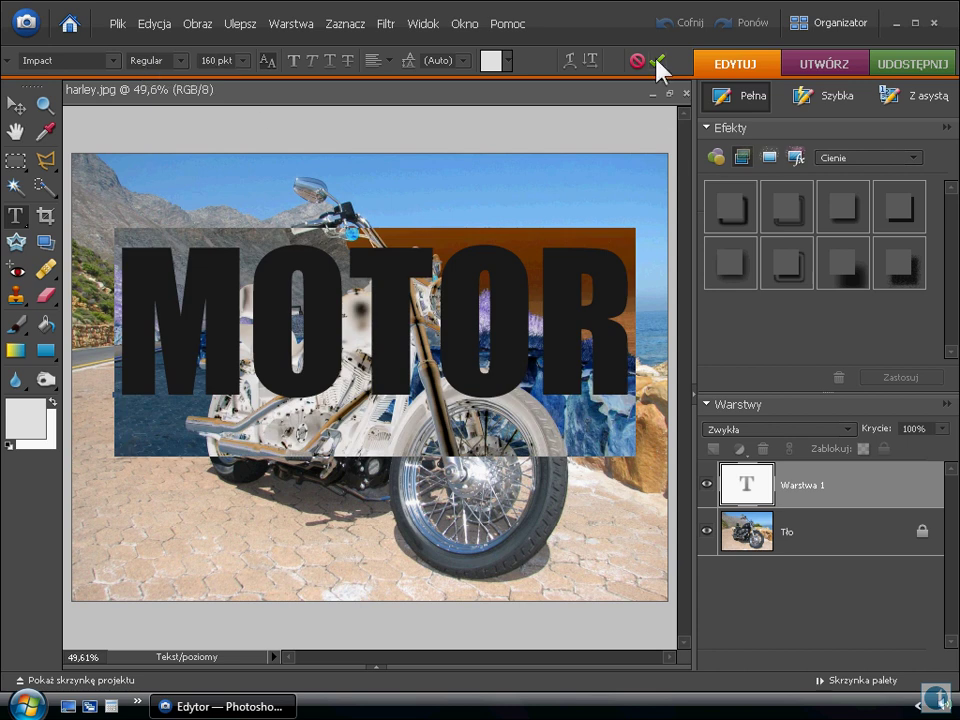
{"action": "left_click", "coordinate": [659, 63]}
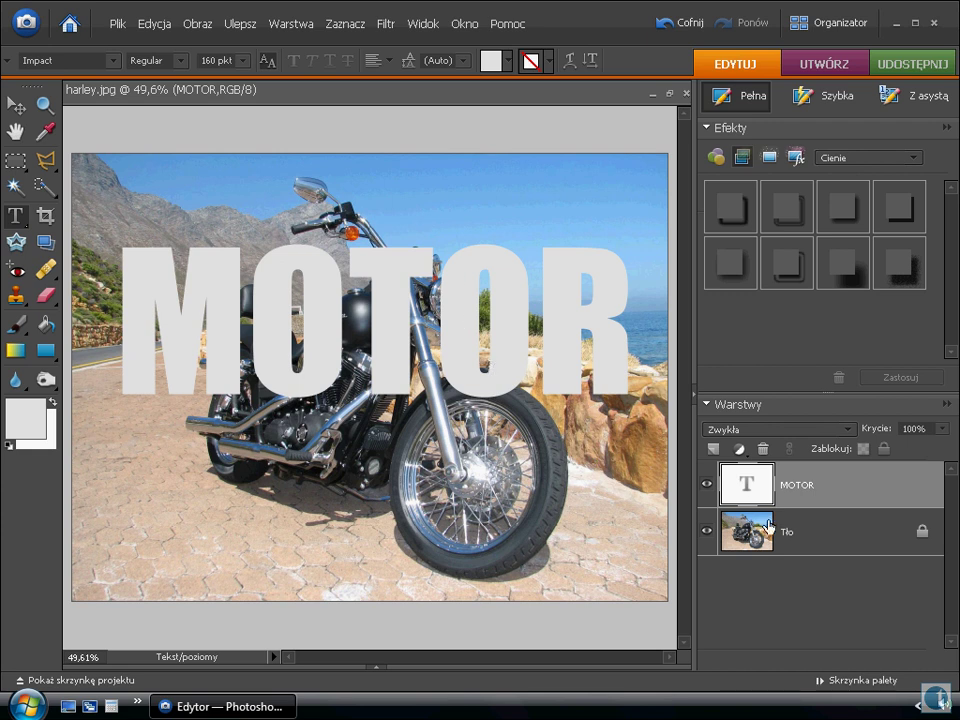
Step: Duplicate the Tło layer, move Tło kopia above MOTOR, and clip it with Ctrl+G
{"action": "left_click_drag", "start_coordinate": [757, 533], "coordinate": [713, 448]}
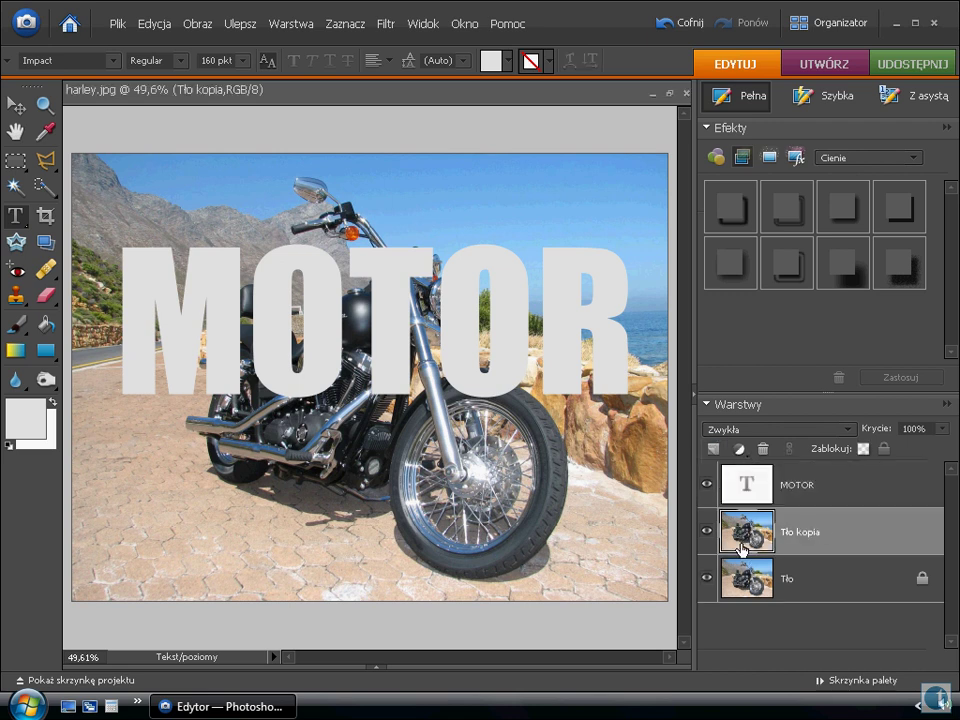
{"action": "left_click_drag", "start_coordinate": [747, 540], "coordinate": [745, 470]}
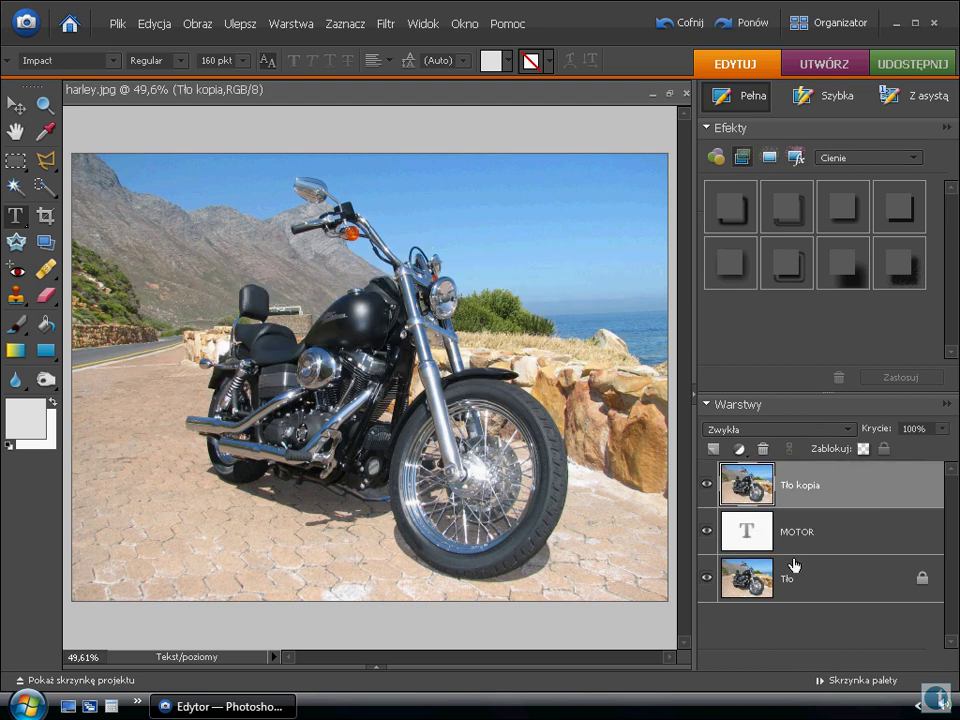
{"action": "key", "text": "ctrl+g"}
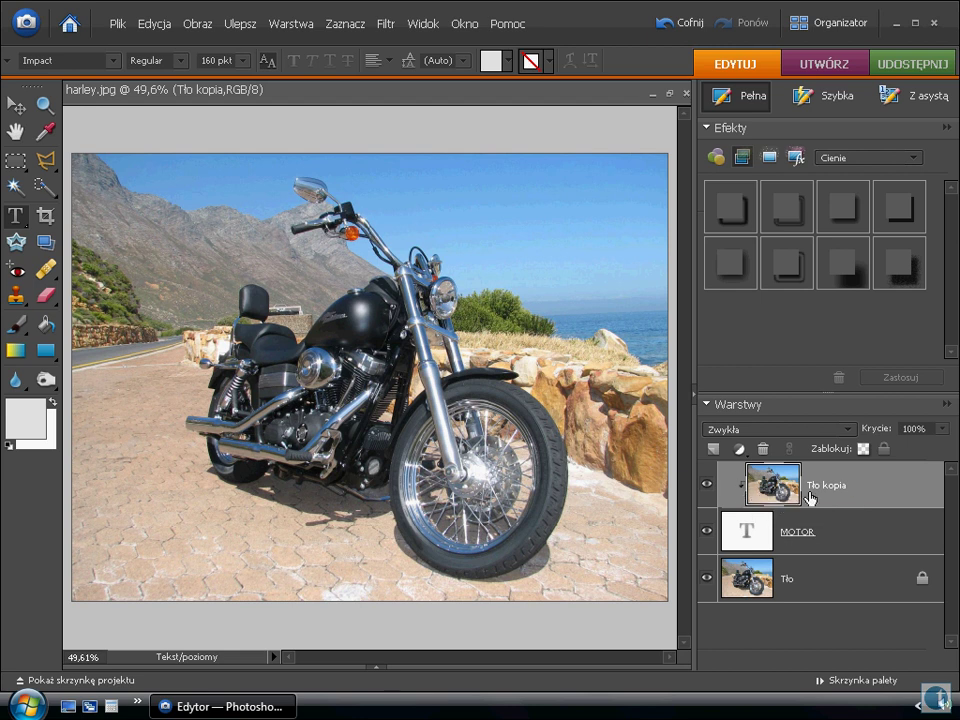
Step: Hide the Tło layer and re-clip Tło kopia to MOTOR via Rozgrupuj and Grupuj z poprzednim
{"action": "left_click", "coordinate": [707, 580]}
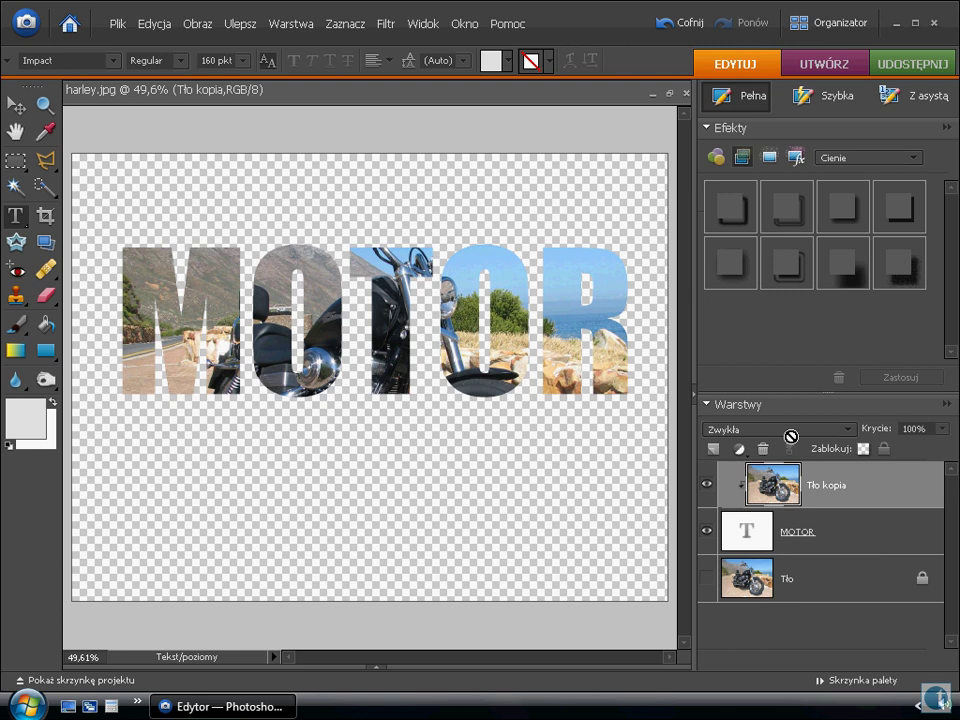
{"action": "left_click", "coordinate": [291, 23]}
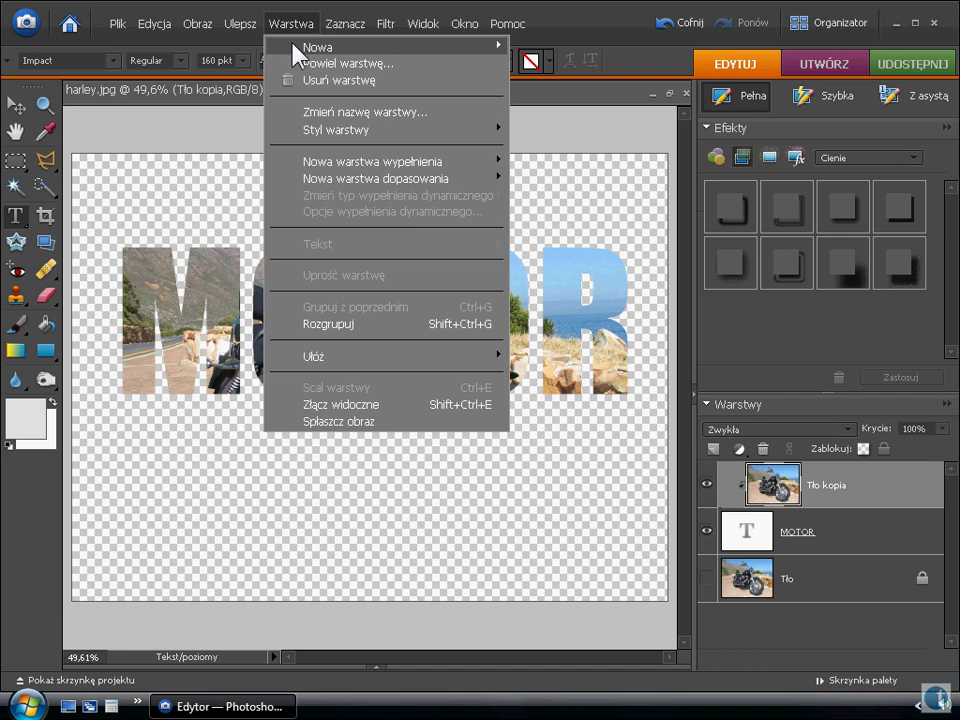
{"action": "left_click", "coordinate": [398, 324]}
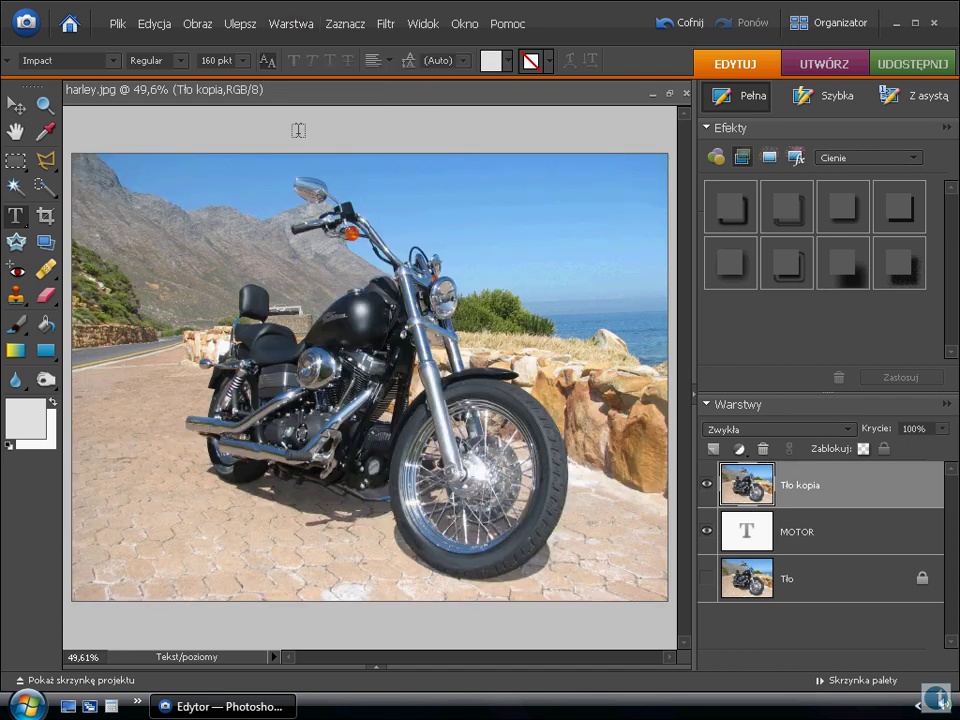
{"action": "left_click", "coordinate": [287, 24]}
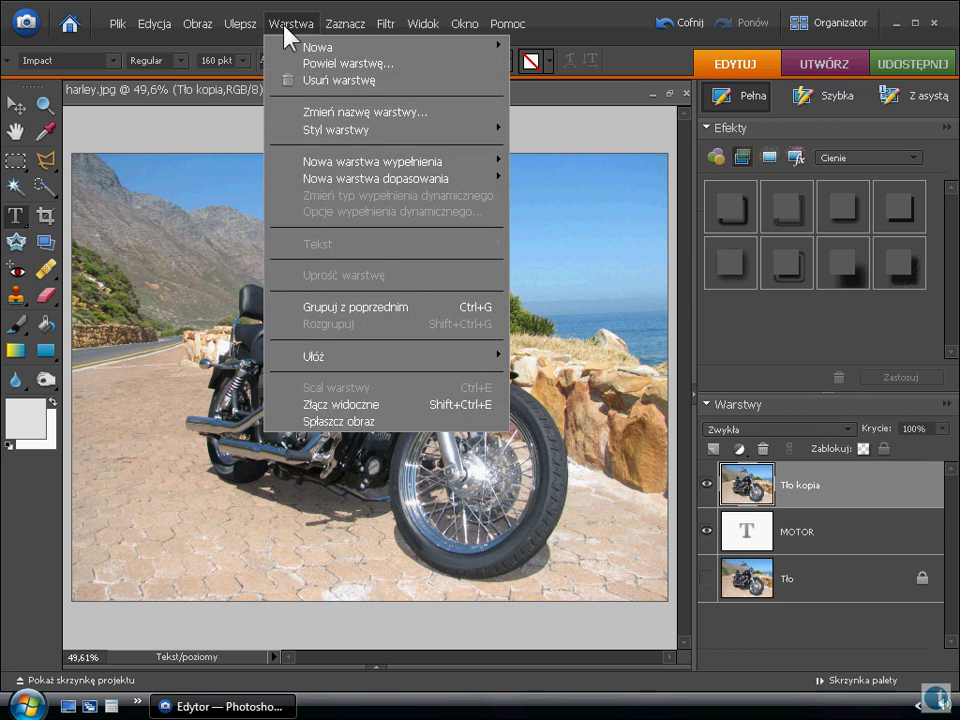
{"action": "left_click", "coordinate": [350, 307]}
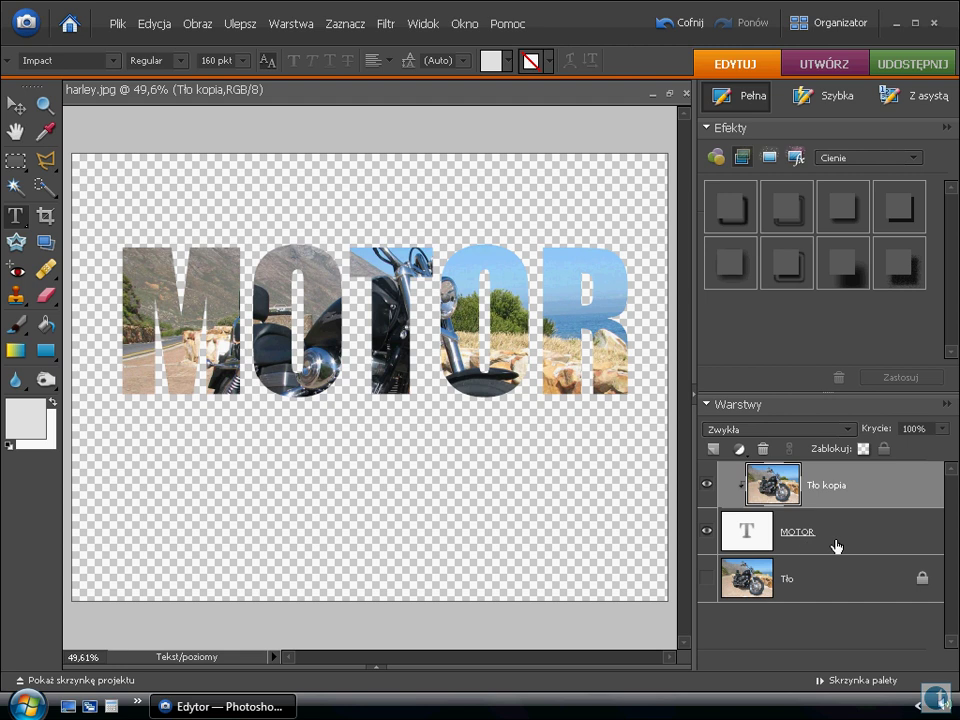
Step: Try a bevelled Superchrom effect on the MOTOR layer, then undo it
{"action": "left_click", "coordinate": [857, 160]}
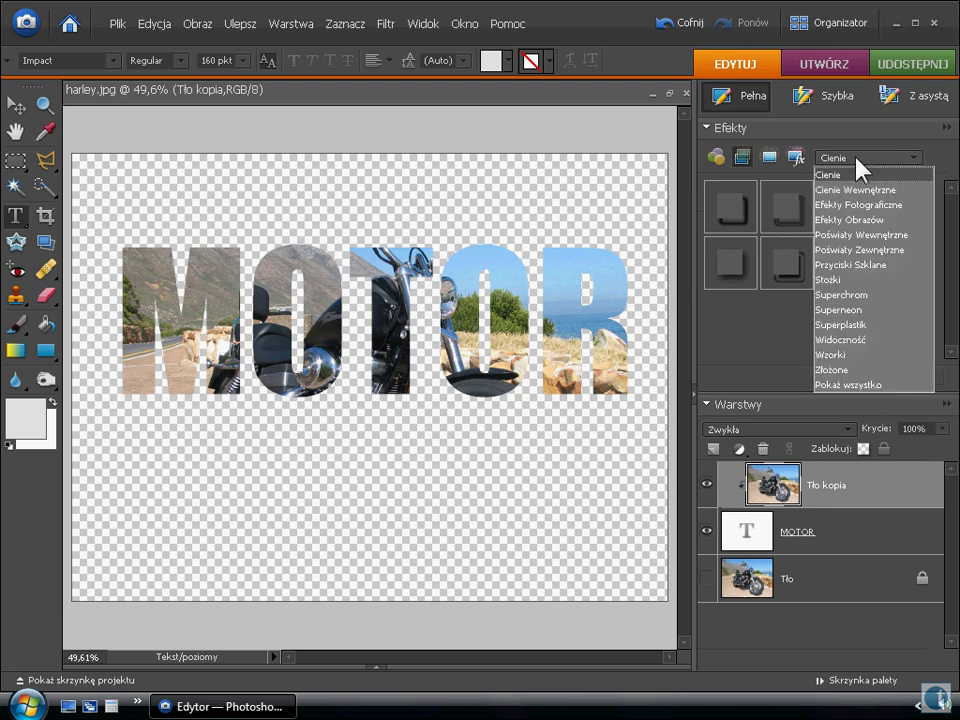
{"action": "left_click", "coordinate": [840, 295]}
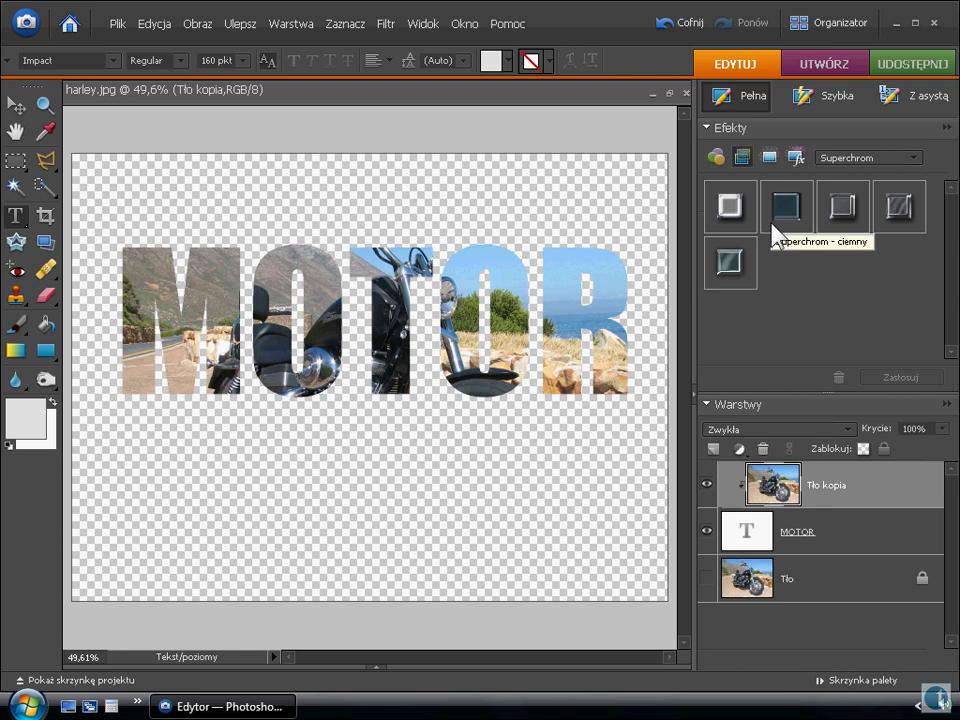
{"action": "double_click", "coordinate": [843, 208]}
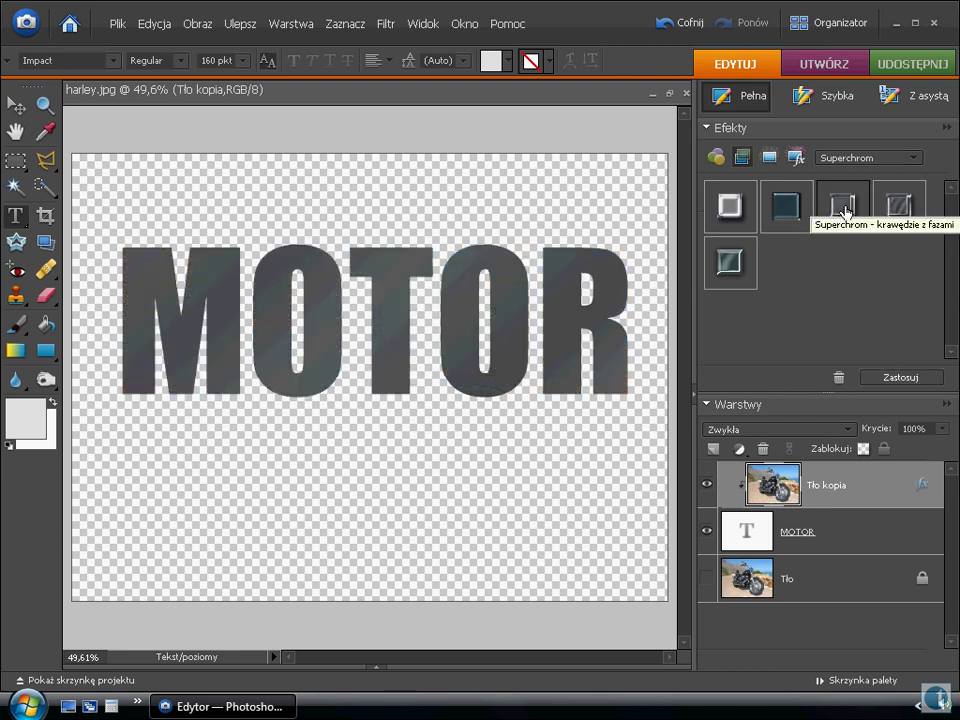
{"action": "key", "text": "ctrl+z"}
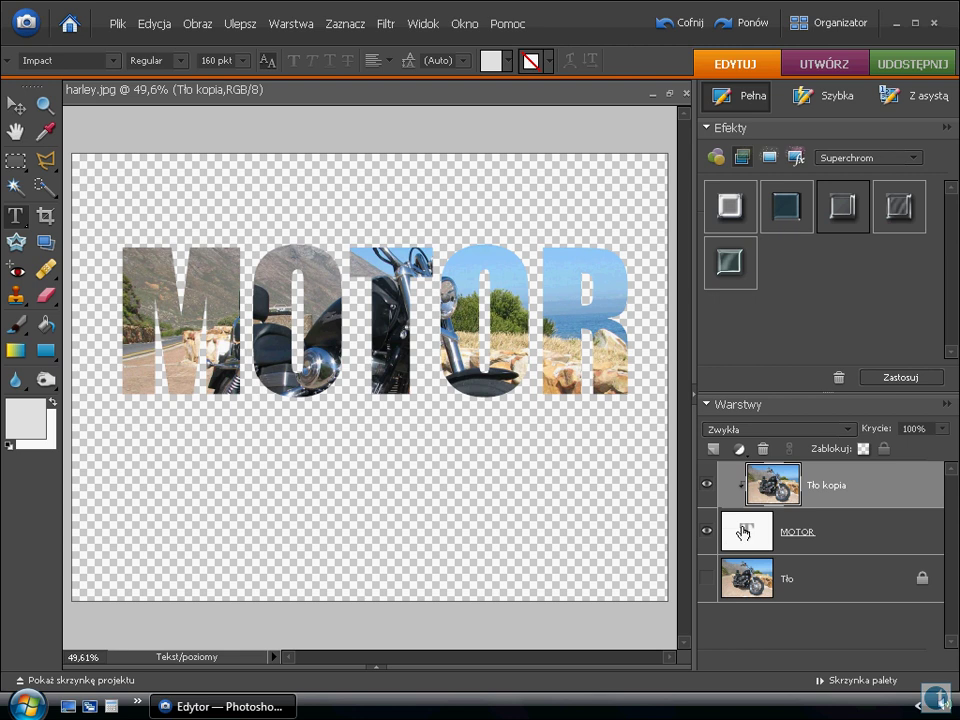
{"action": "left_click", "coordinate": [740, 531]}
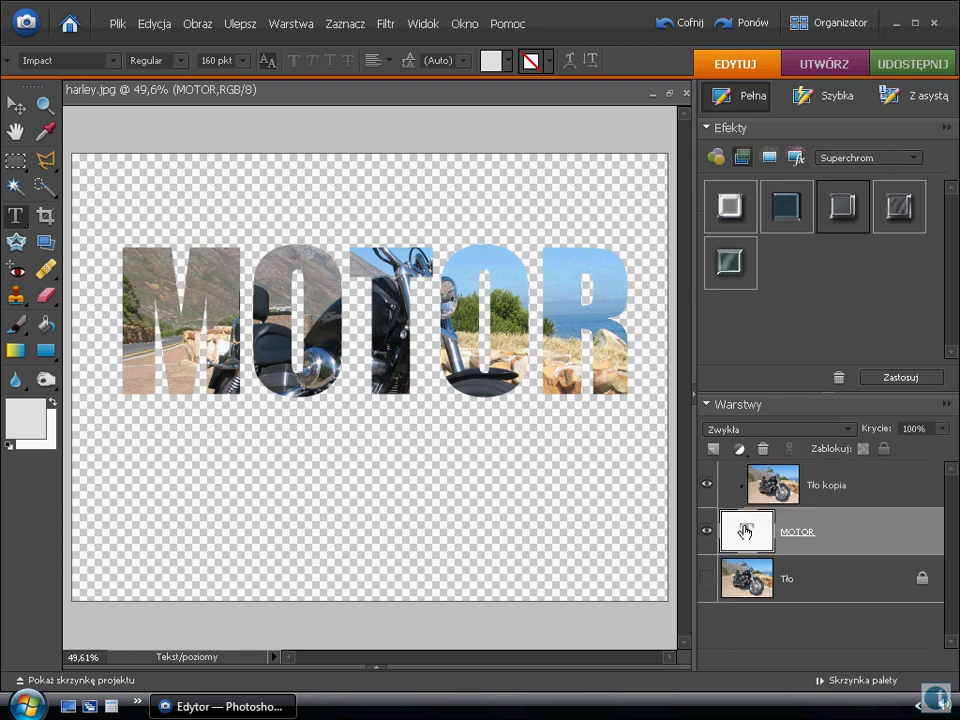
{"action": "double_click", "coordinate": [837, 208]}
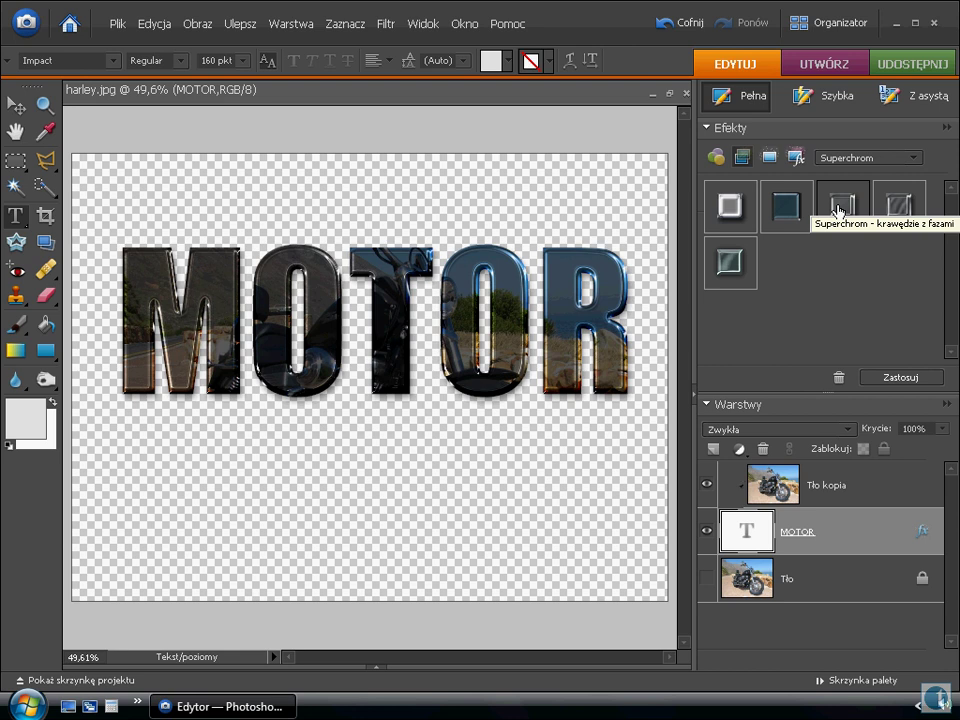
{"action": "key", "text": "ctrl+z"}
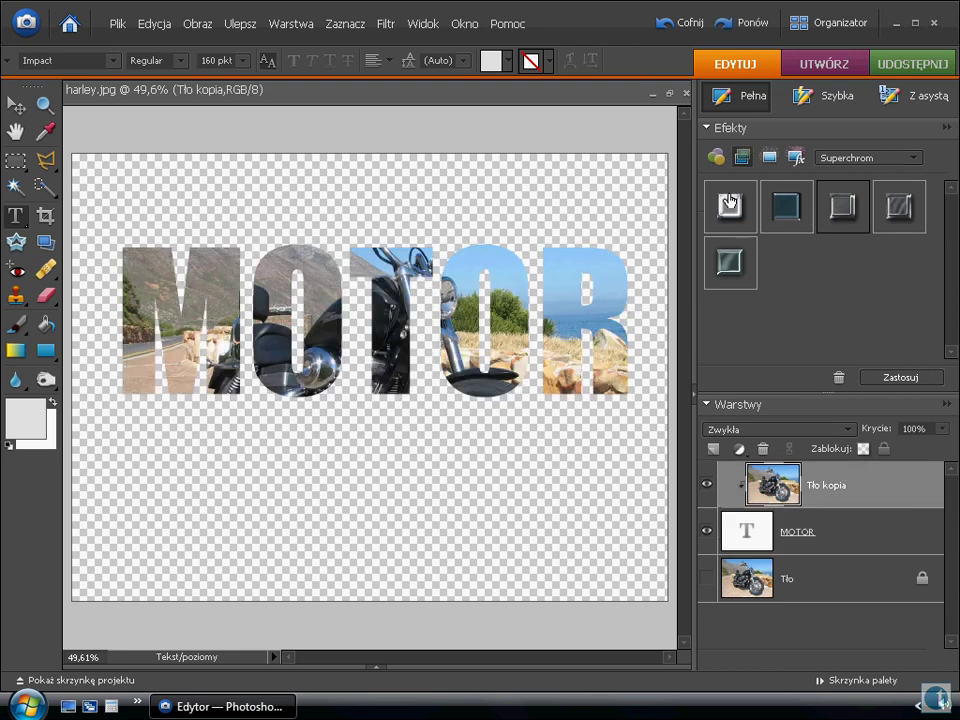
Step: Re-clip the photo to MOTOR and apply the Superchrom glossy-edges (błyszczące krawędzie) style
{"action": "left_click", "coordinate": [730, 201]}
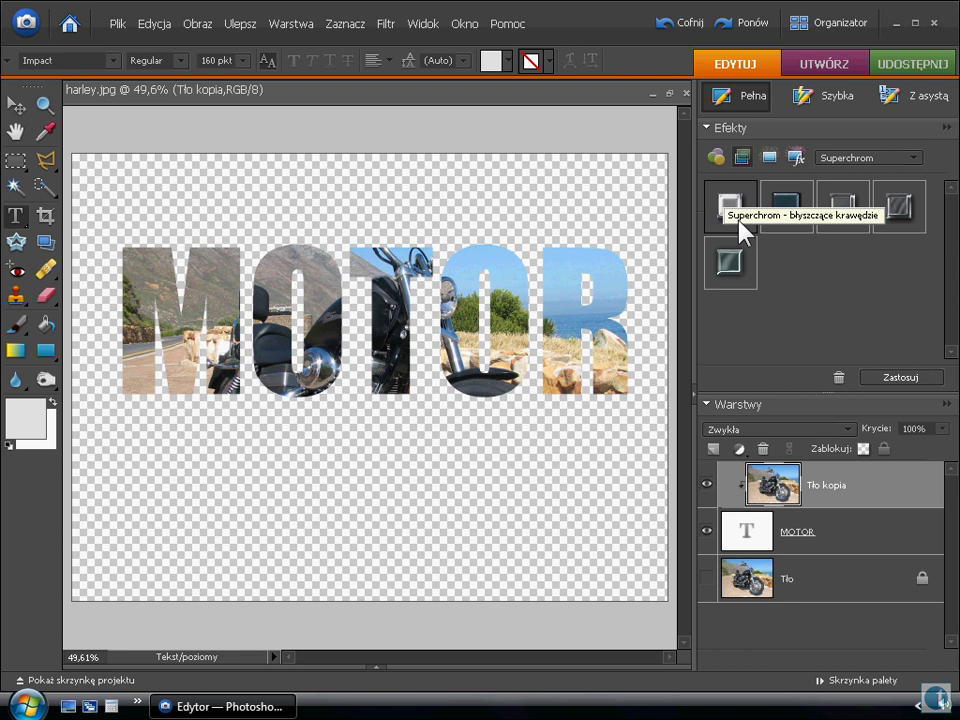
{"action": "key", "text": "ctrl+shift+g"}
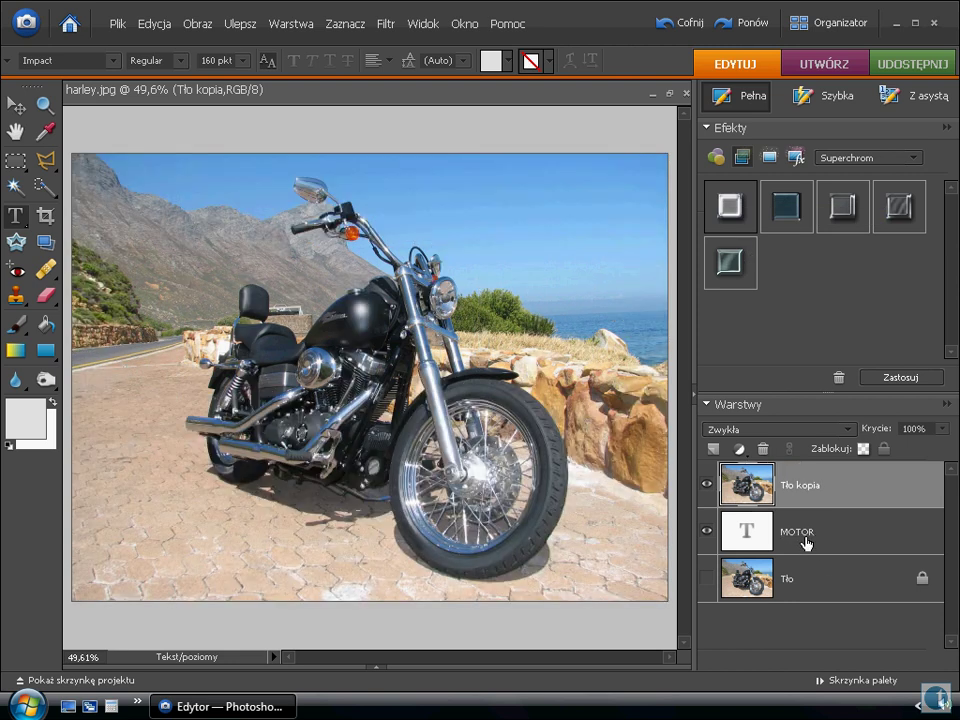
{"action": "key", "text": "ctrl+g"}
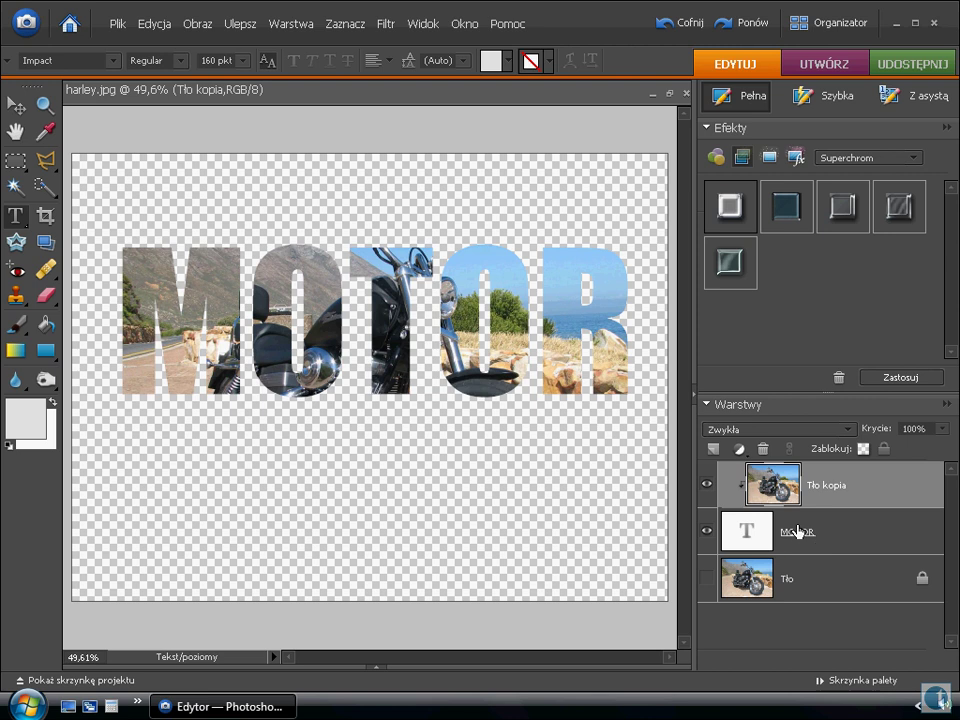
{"action": "left_click", "coordinate": [797, 531]}
{"action": "double_click", "coordinate": [725, 205]}
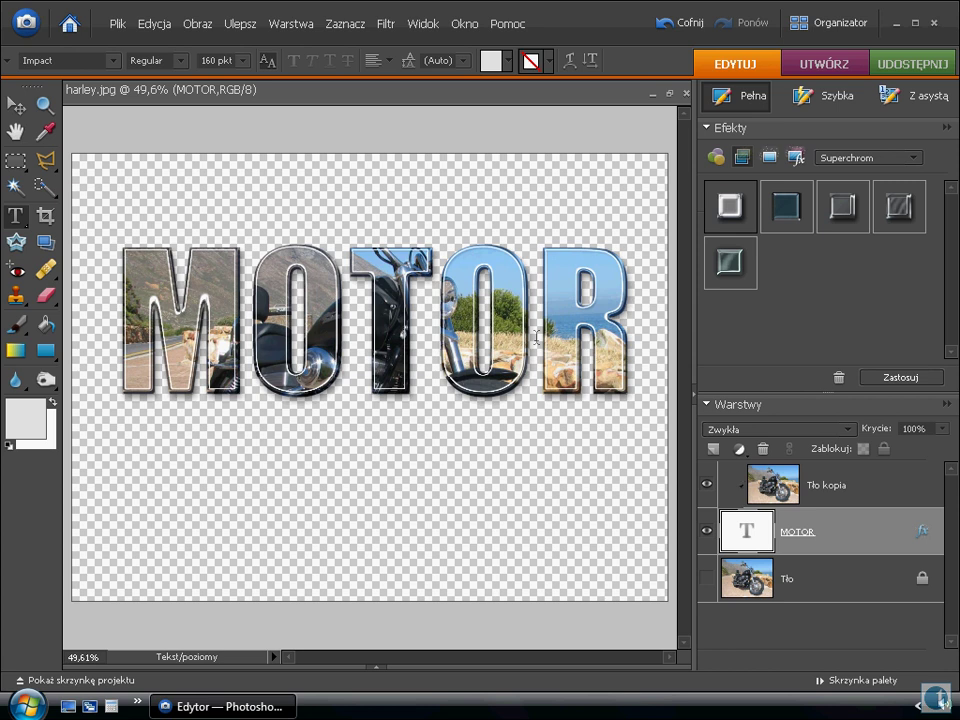
{"action": "left_click", "coordinate": [536, 337]}
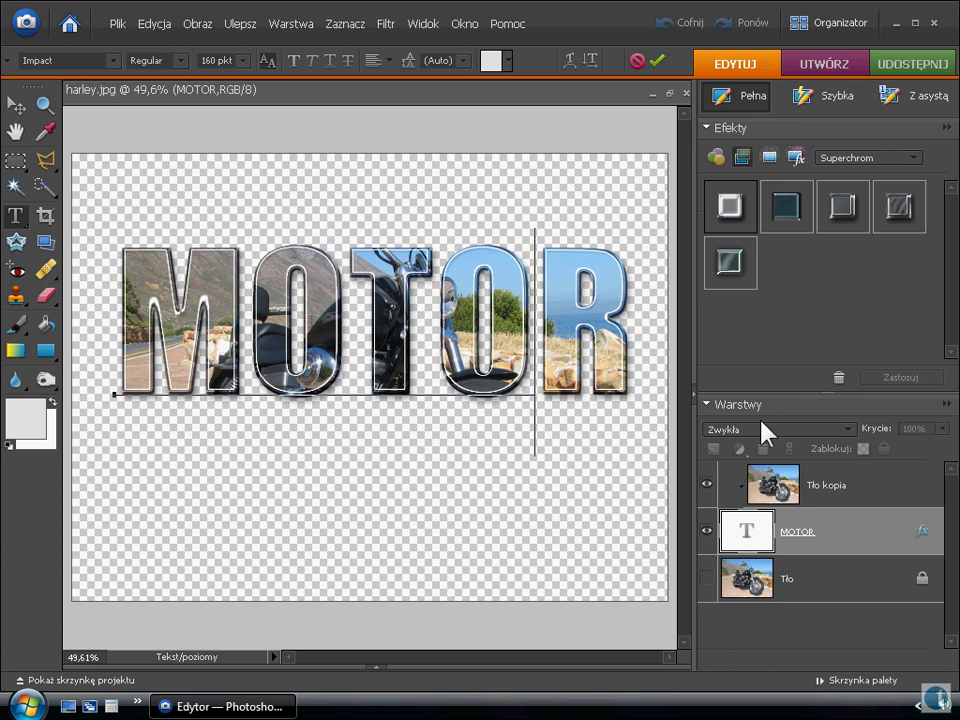
{"action": "key", "text": "BackSpace"}
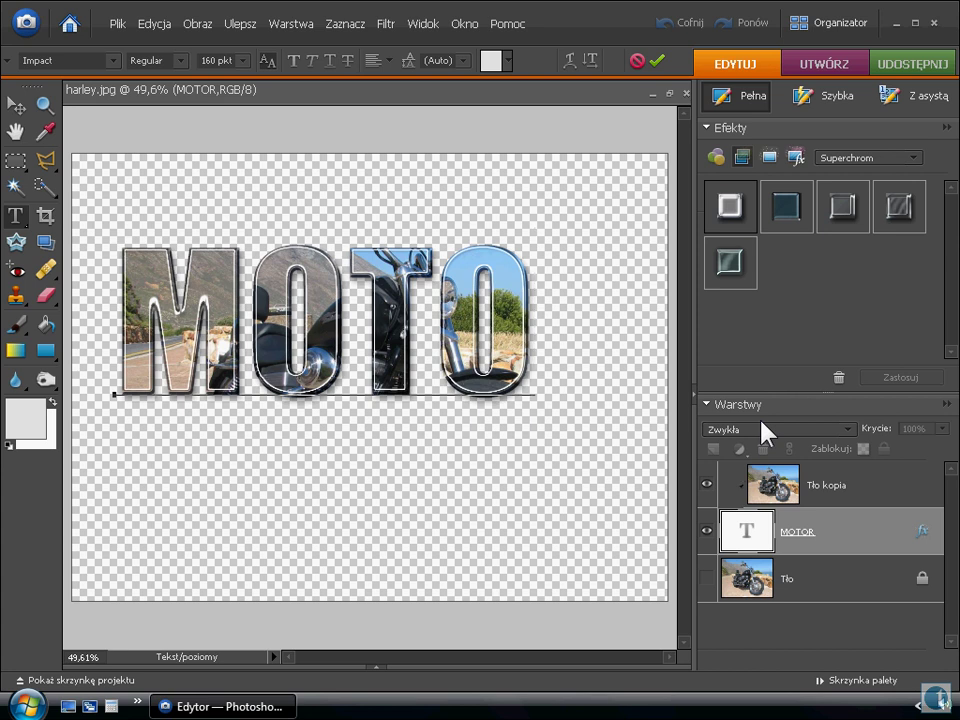
{"action": "type", "text": "R"}
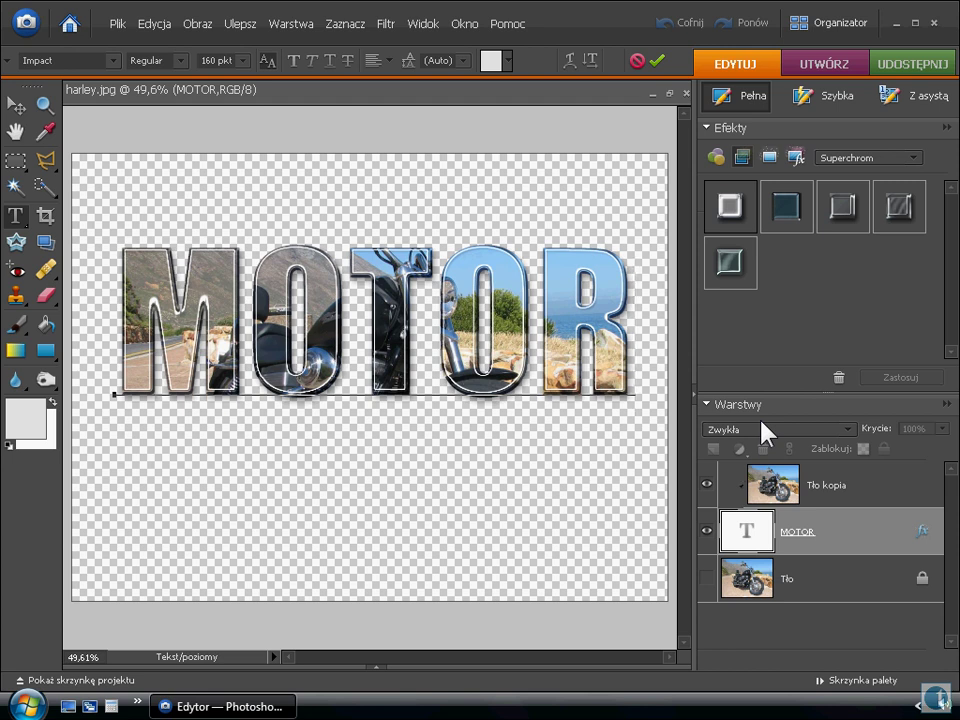
{"action": "key", "text": "ctrl+Return"}
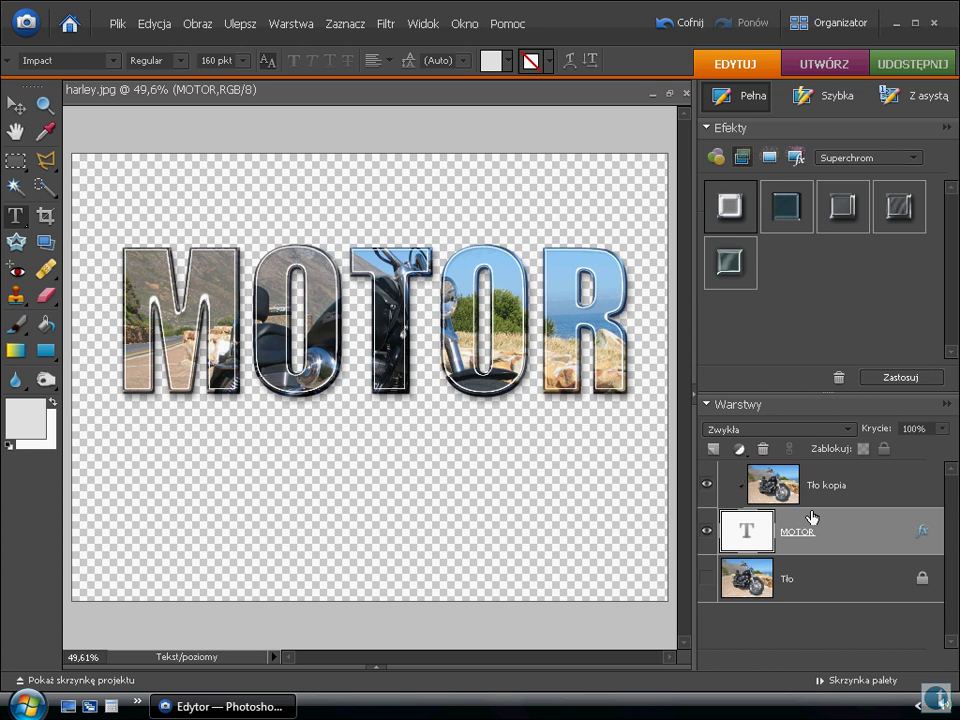
Step: Show Tło and add a Barwa/Nasycenie adjustment layer with Jasność +56, Nasycenie -40
{"action": "left_click", "coordinate": [707, 580]}
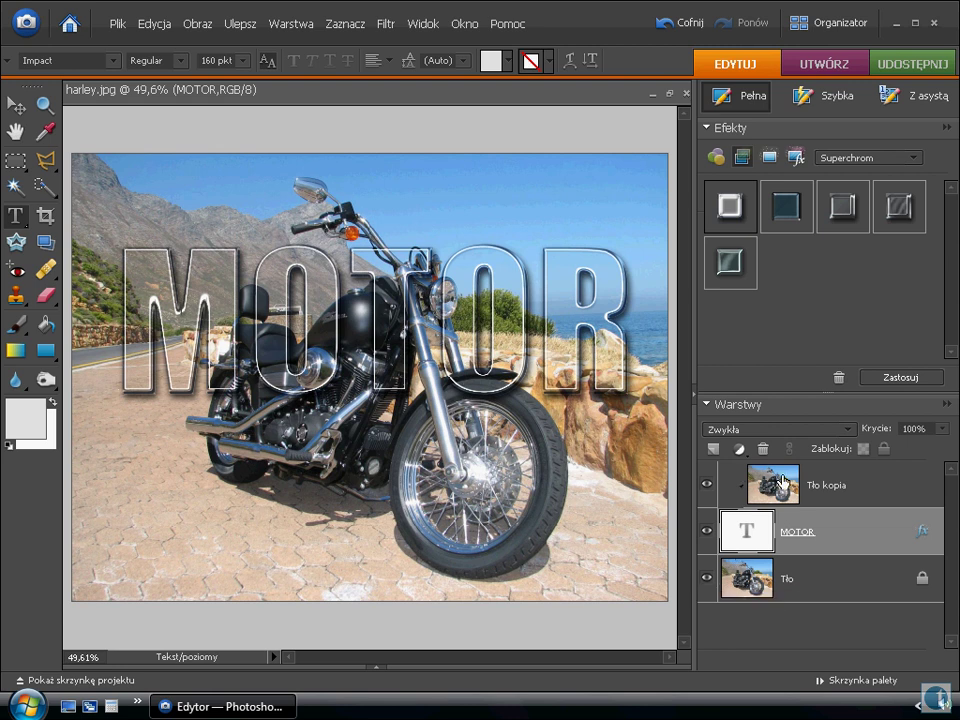
{"action": "left_click", "coordinate": [752, 585]}
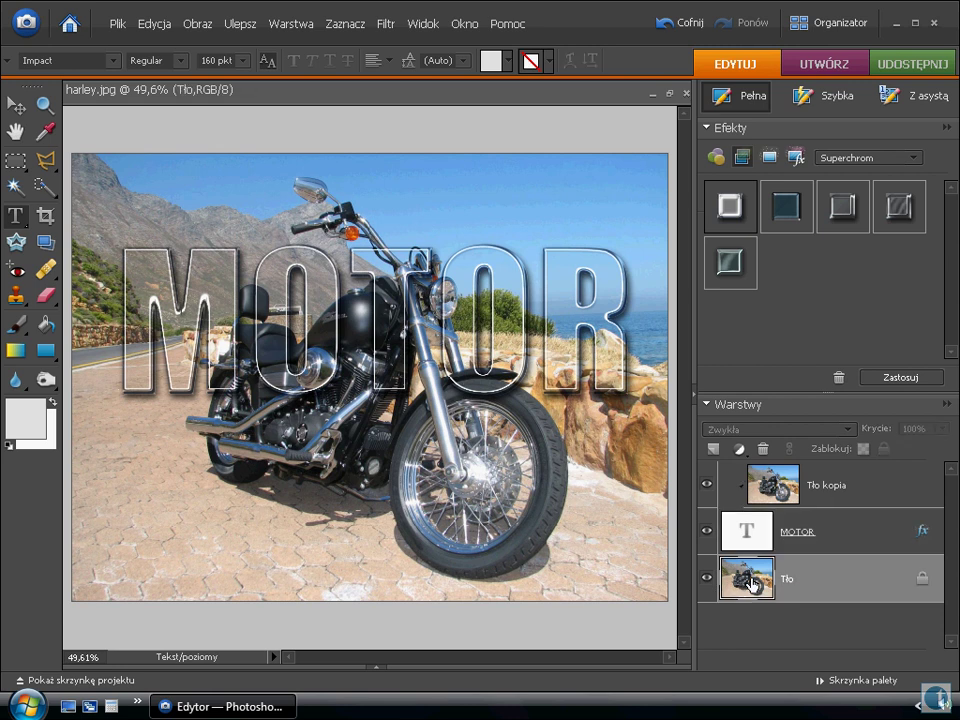
{"action": "left_click", "coordinate": [739, 449]}
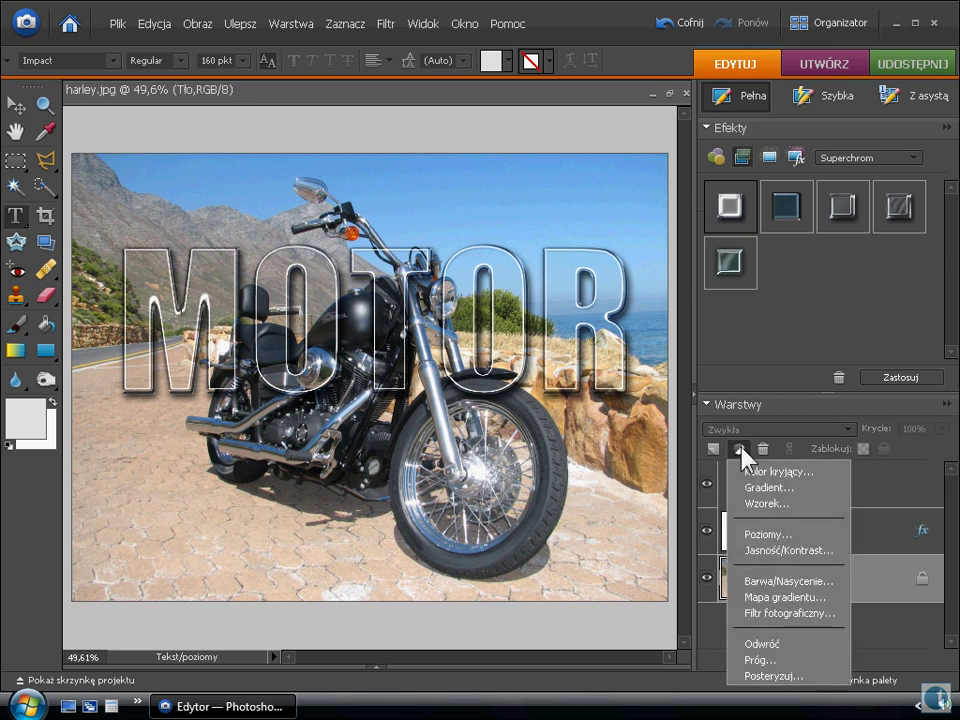
{"action": "left_click", "coordinate": [808, 588]}
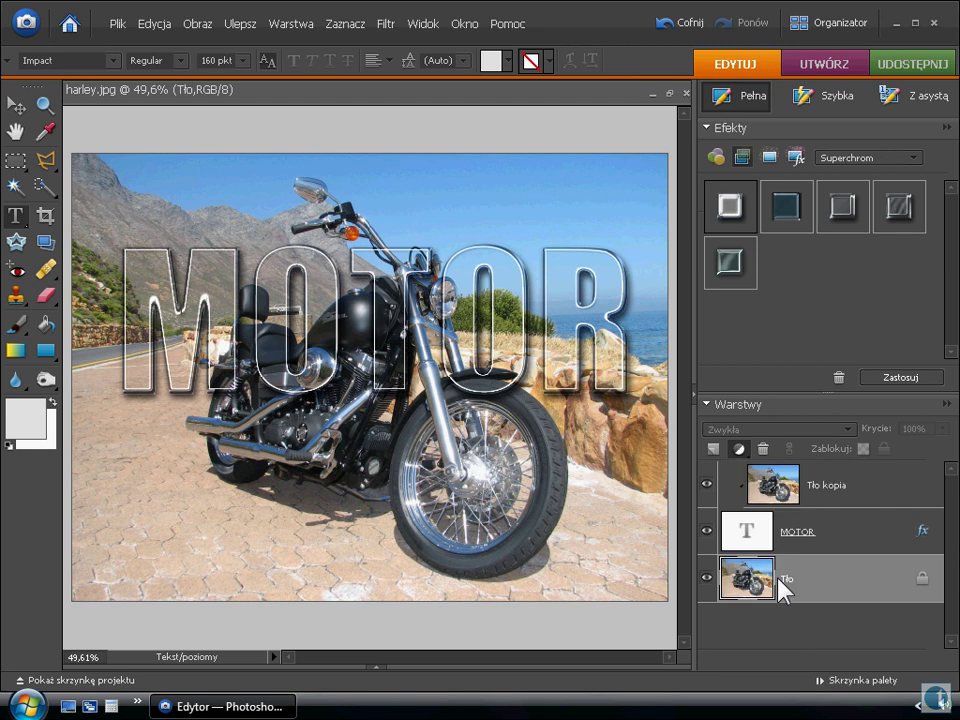
{"action": "left_click_drag", "start_coordinate": [713, 398], "coordinate": [767, 406]}
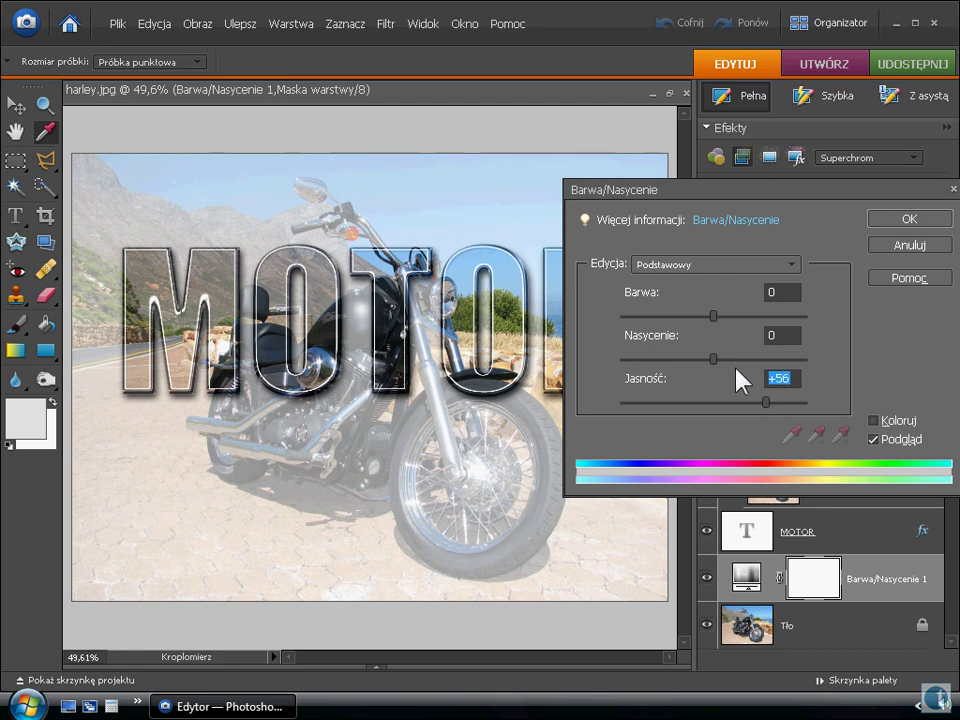
{"action": "left_click_drag", "start_coordinate": [713, 358], "coordinate": [677, 360]}
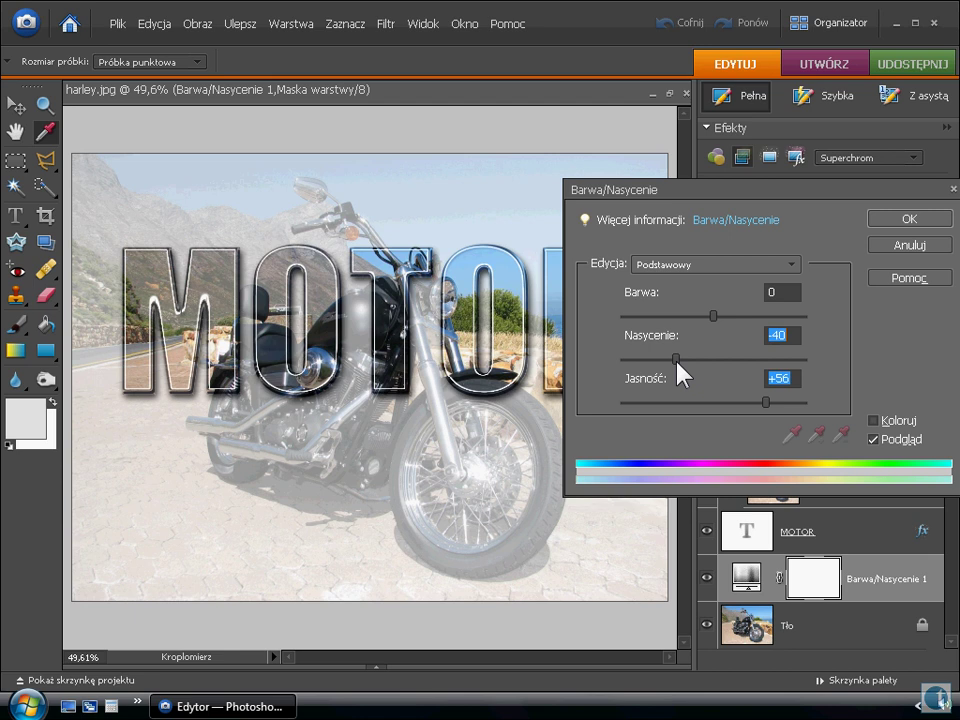
{"action": "left_click", "coordinate": [878, 217]}
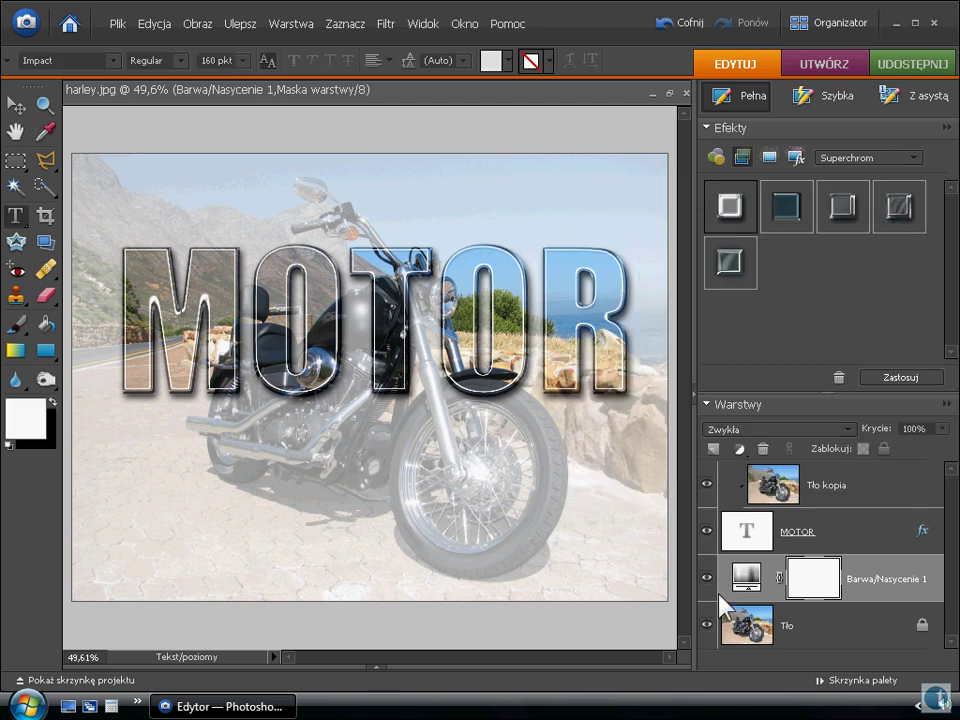
{"action": "left_click", "coordinate": [16, 103]}
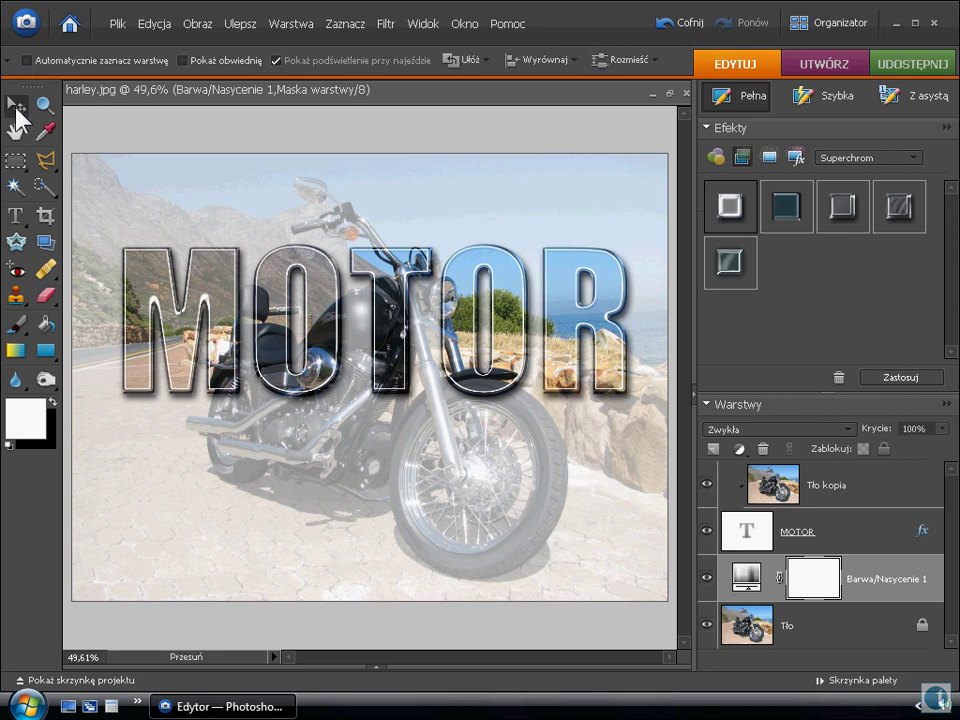
{"action": "left_click", "coordinate": [741, 540]}
{"action": "mouse_move", "coordinate": [510, 343]}
{"action": "left_mouse_down"}
{"action": "mouse_move", "coordinate": [432, 384]}
{"action": "mouse_move", "coordinate": [425, 265]}
{"action": "mouse_move", "coordinate": [537, 272]}
{"action": "mouse_move", "coordinate": [542, 315]}
{"action": "mouse_move", "coordinate": [497, 434]}
{"action": "left_mouse_up"}
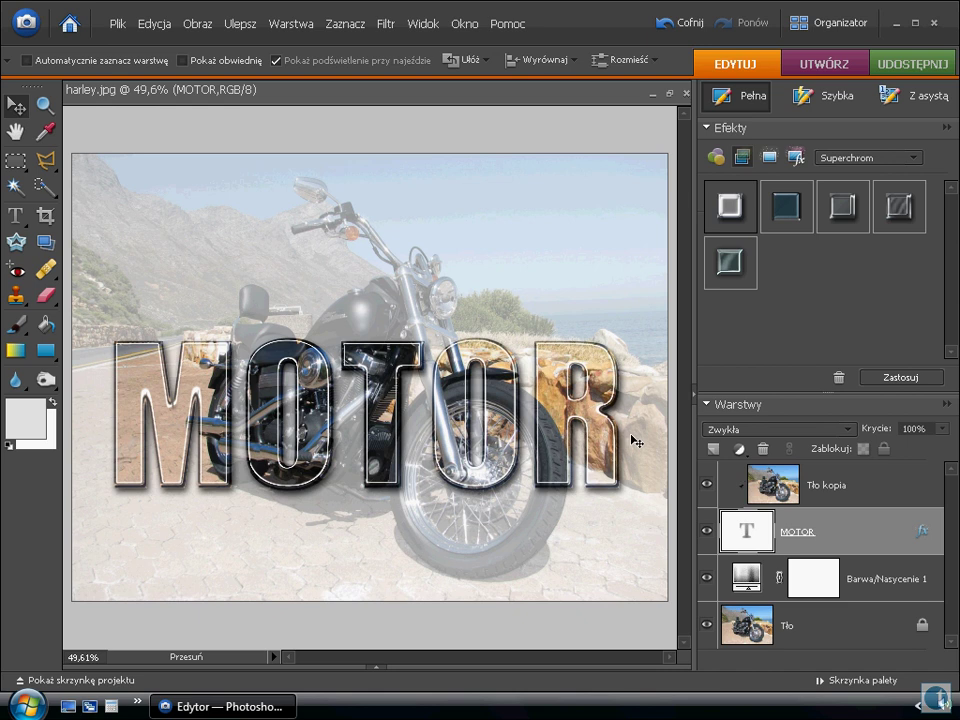
{"action": "left_click", "coordinate": [772, 492]}
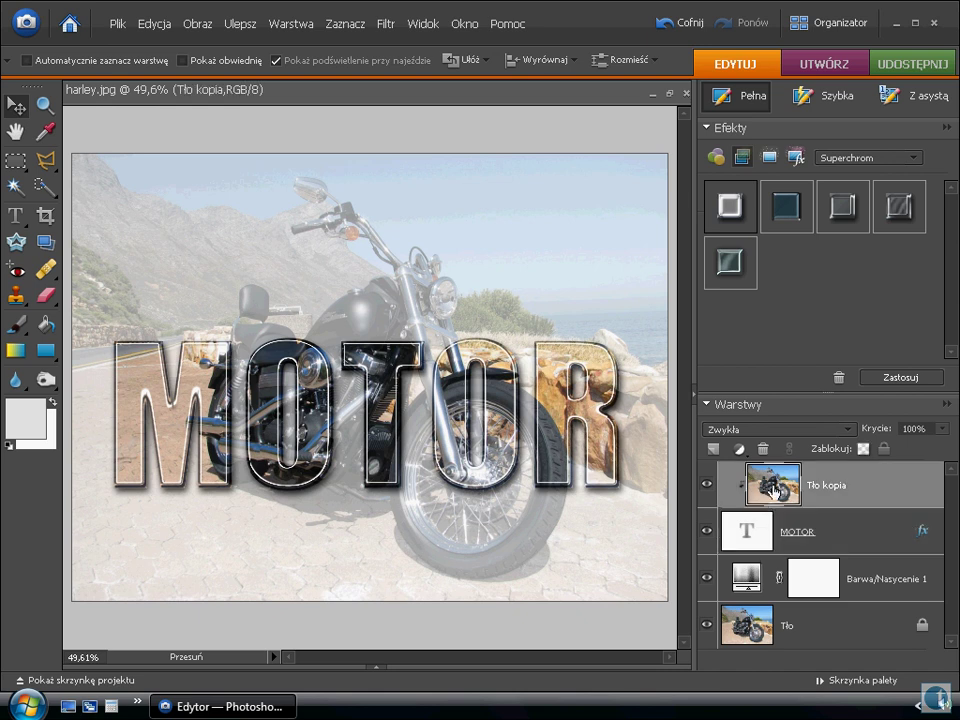
{"action": "mouse_move", "coordinate": [510, 458]}
{"action": "left_mouse_down"}
{"action": "mouse_move", "coordinate": [425, 537]}
{"action": "mouse_move", "coordinate": [392, 457]}
{"action": "mouse_move", "coordinate": [437, 506]}
{"action": "mouse_move", "coordinate": [482, 508]}
{"action": "left_mouse_up"}
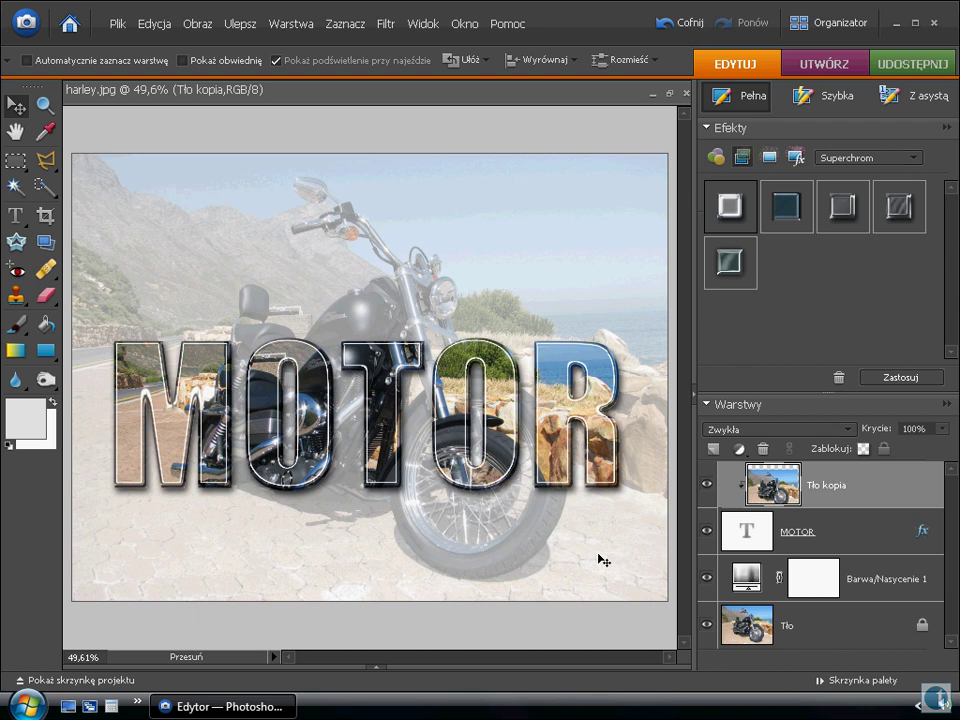
{"action": "key", "text": "alt+bracketleft"}
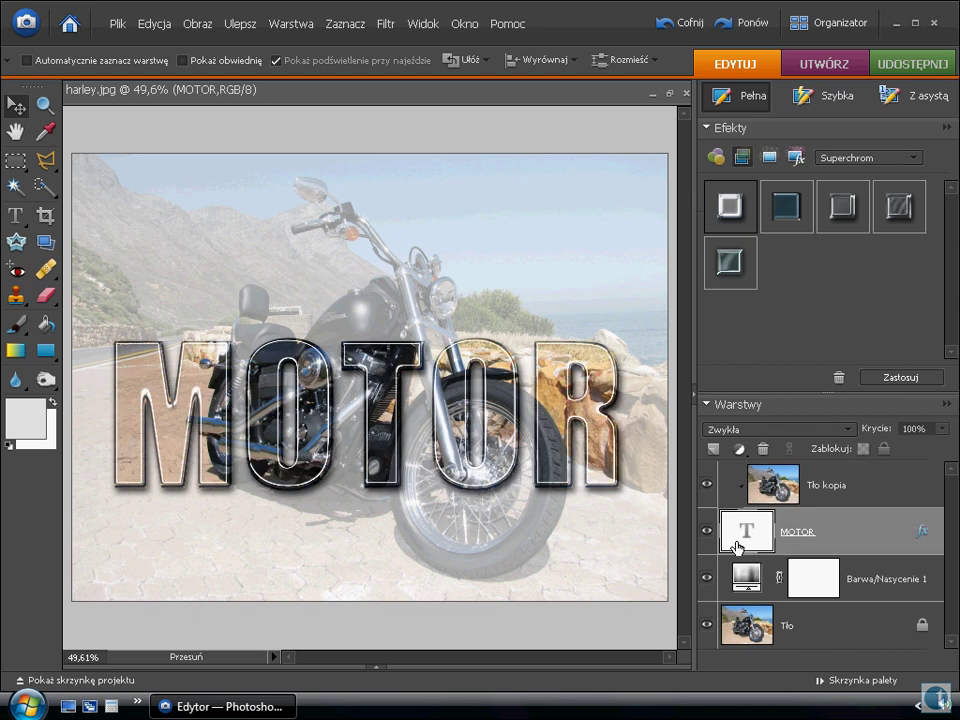
{"action": "left_click_drag", "start_coordinate": [553, 478], "coordinate": [561, 389]}
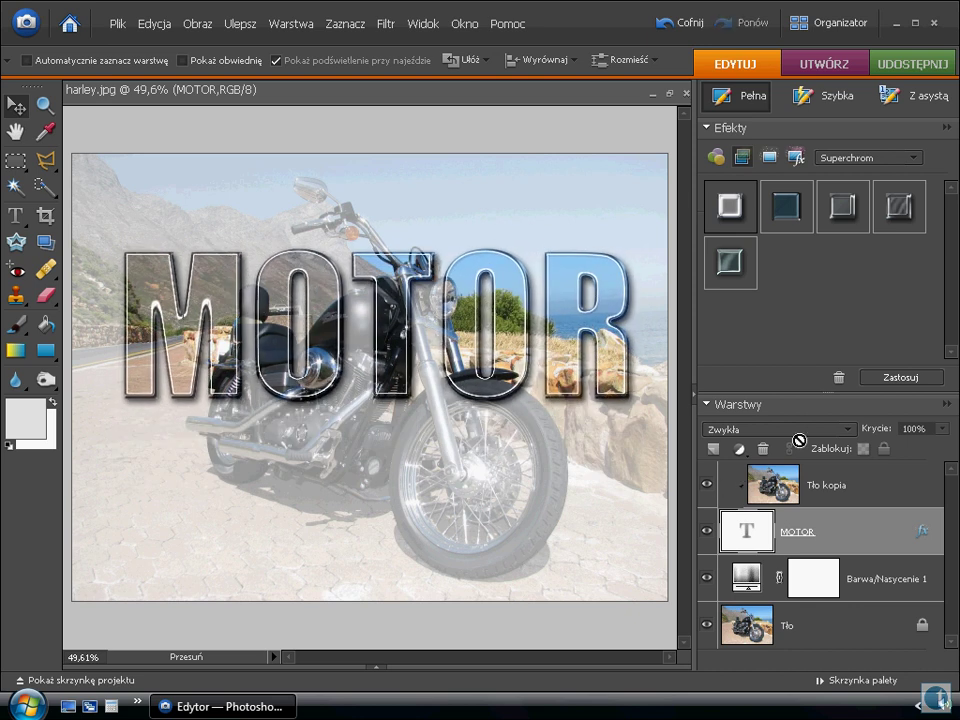